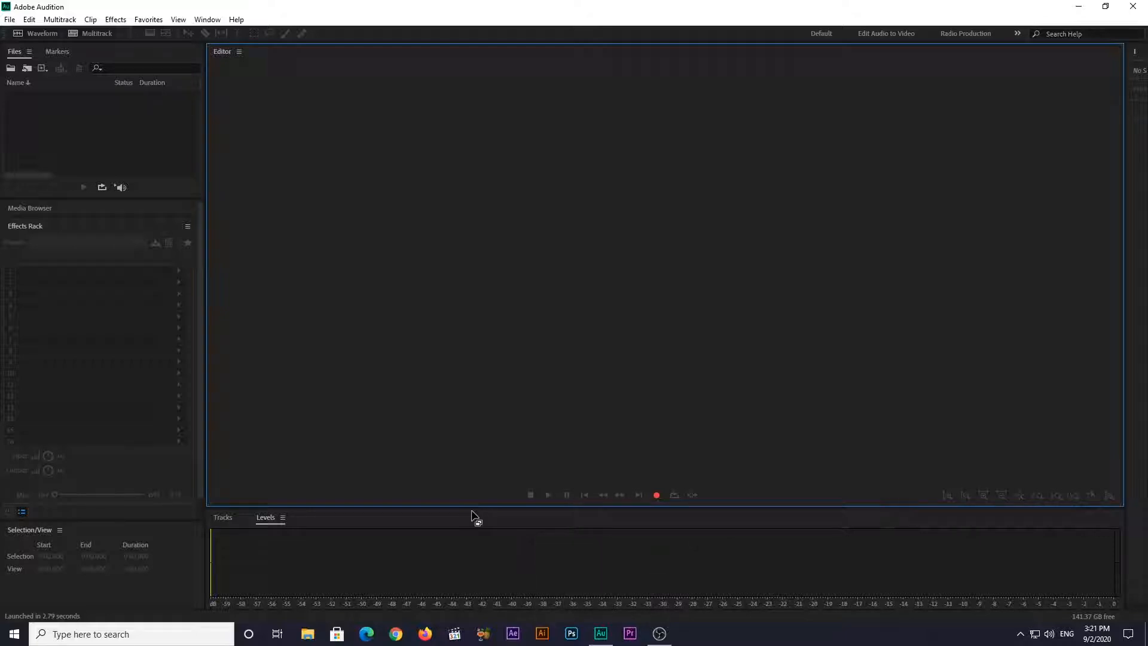
# Create a new audio file named "voice record" at 48000 Hz, stereo, 32-bit float, for recording
pyautogui.click(661, 495)
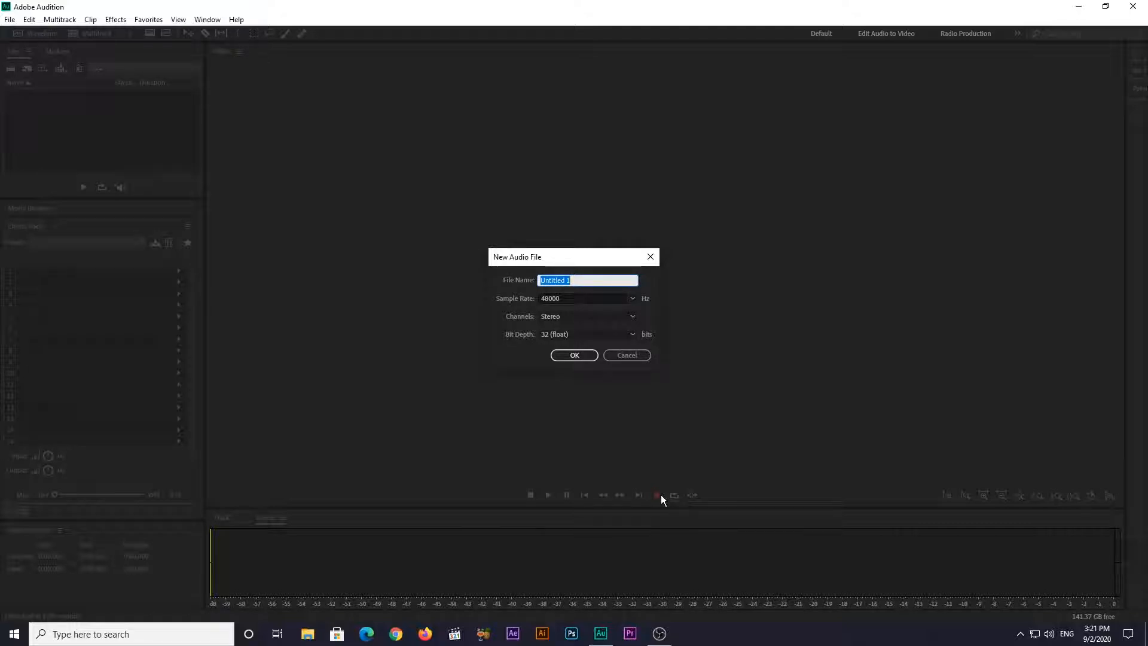
pyautogui.write('voice record')
pyautogui.click(584, 353)
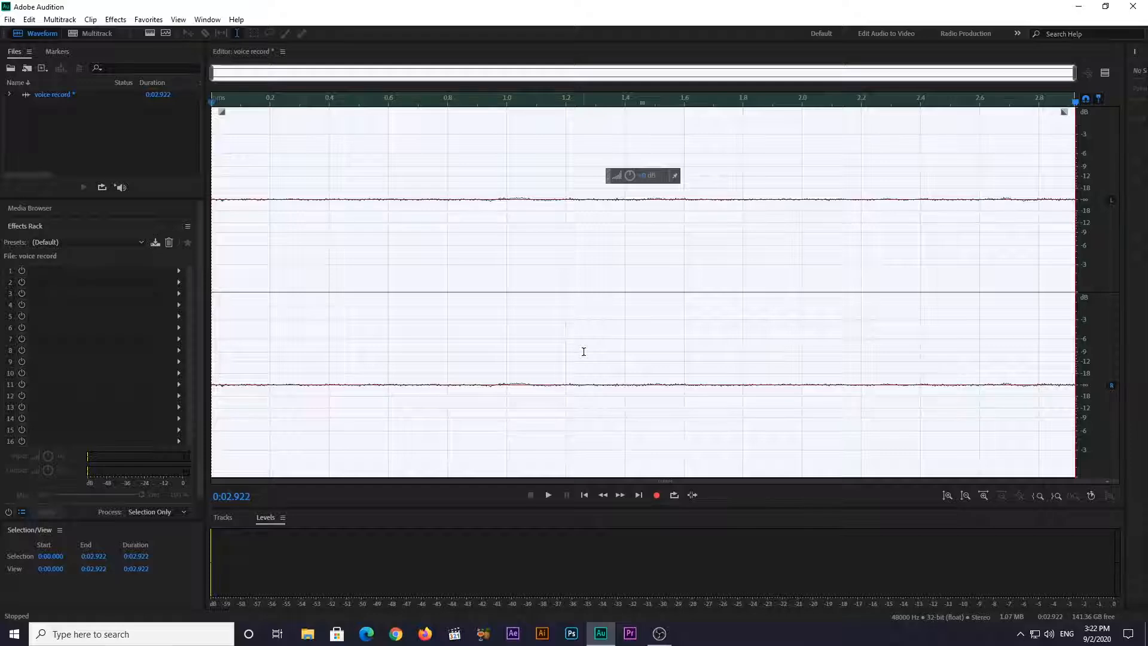
# Record a voice take of about 14 seconds in the new file and play it back
pyautogui.click(656, 495)
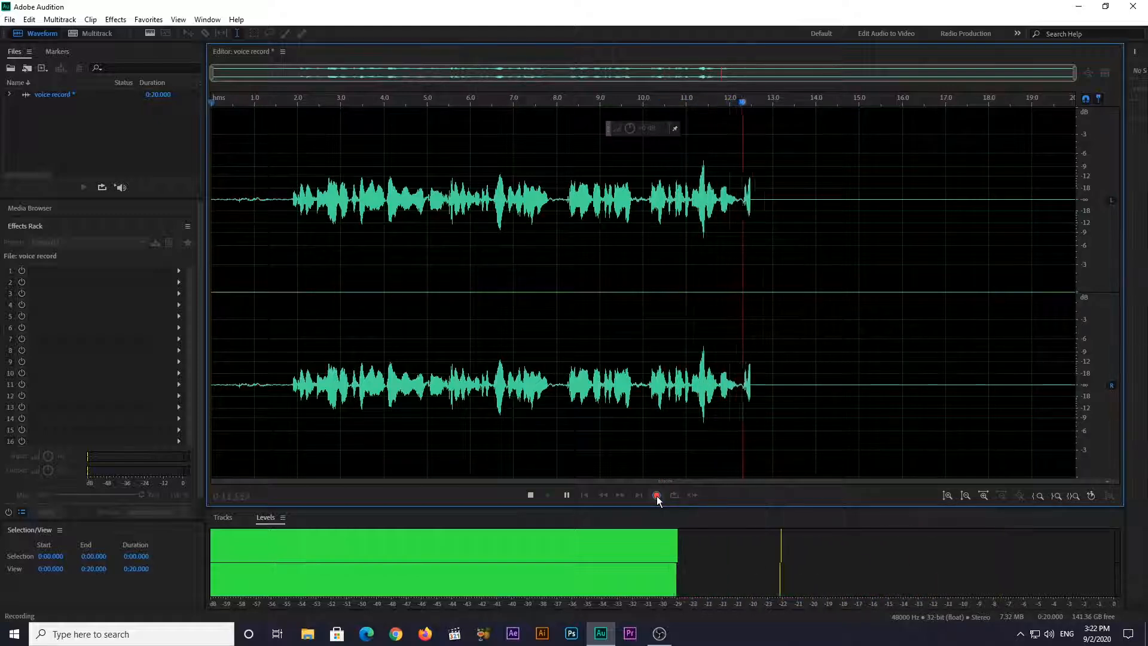
pyautogui.click(657, 496)
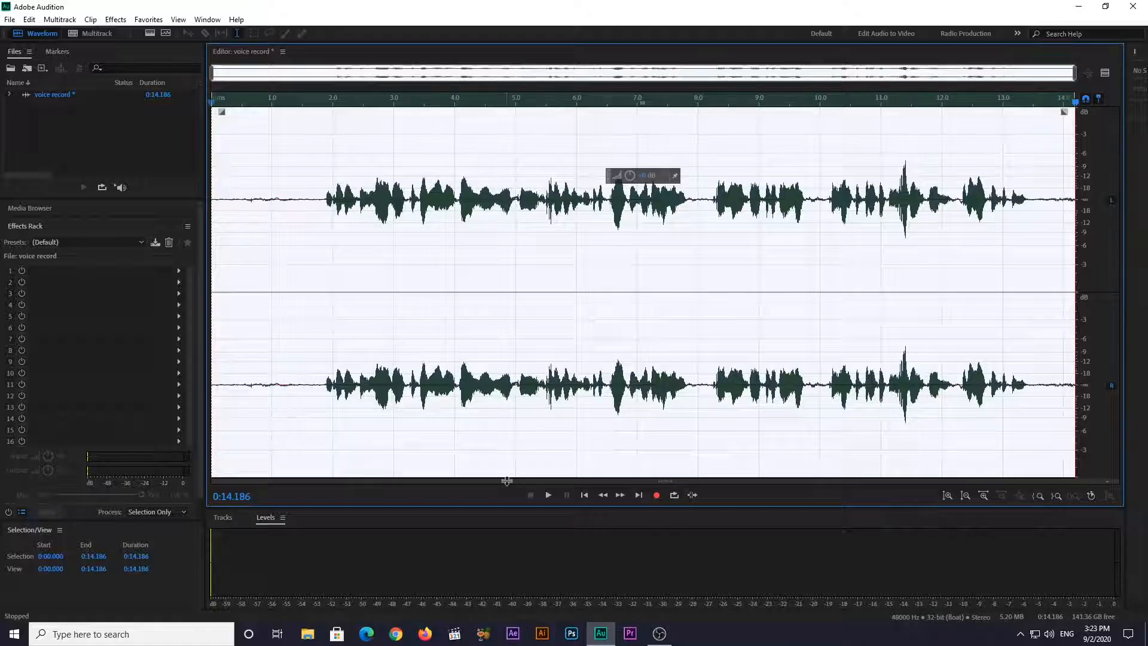
pyautogui.press('space')
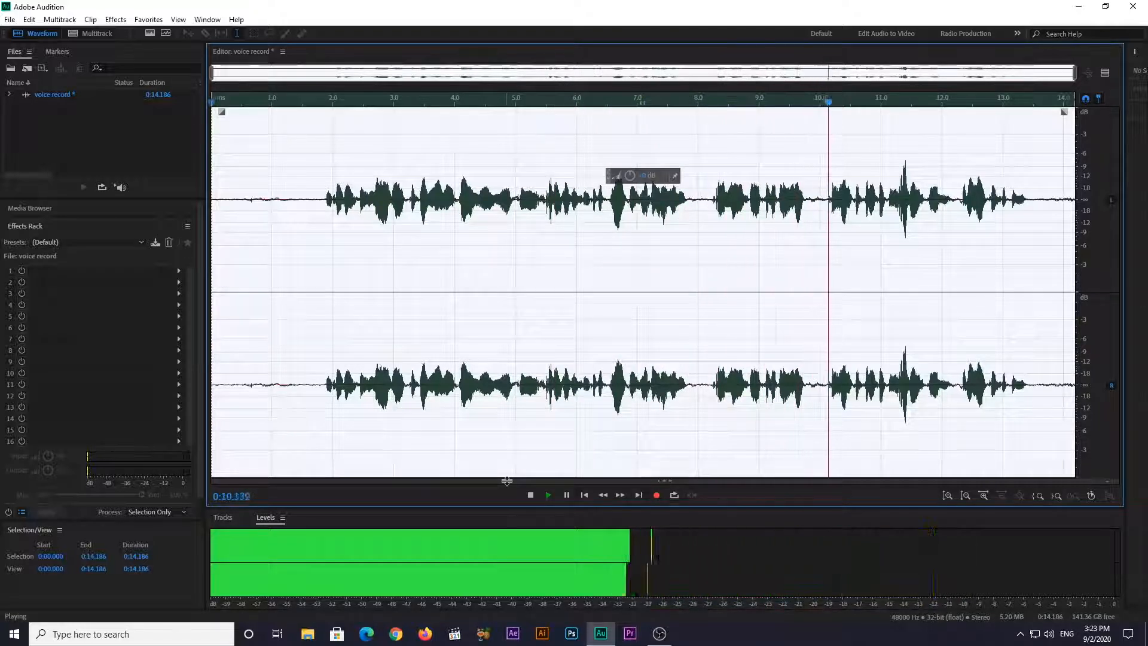
pyautogui.press('space')
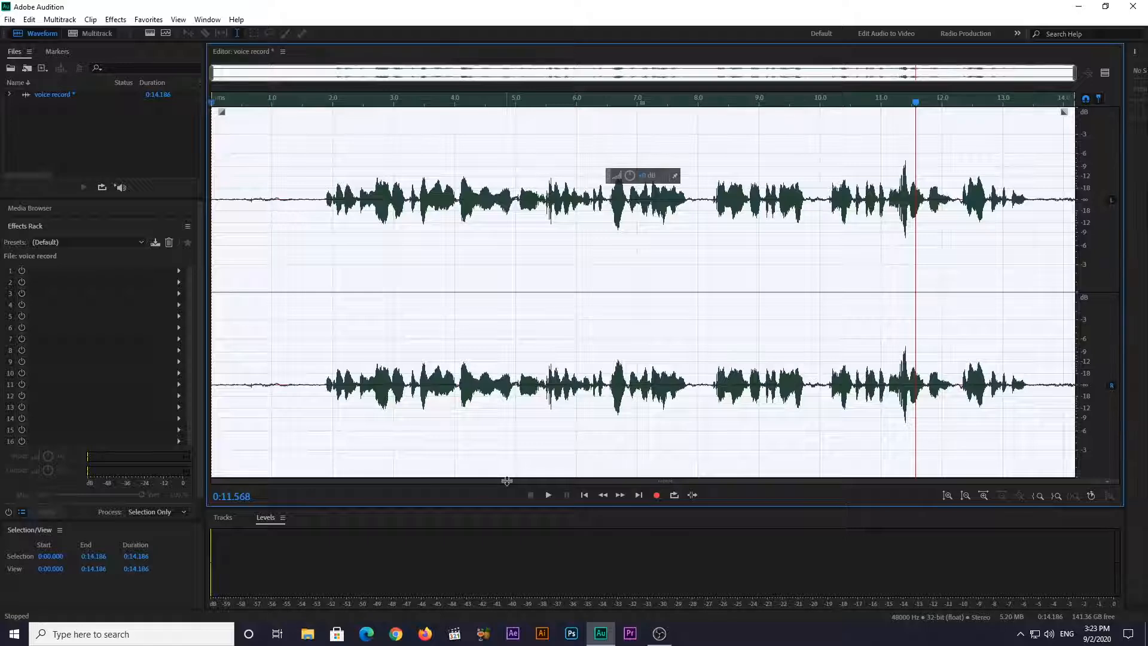
# Try lowering the volume of the noisy stretch before the first spoken words, and undo the change
pyautogui.moveTo(324, 179); pyautogui.dragTo(297, 249)
pyautogui.moveTo(223, 206); pyautogui.dragTo(301, 207)
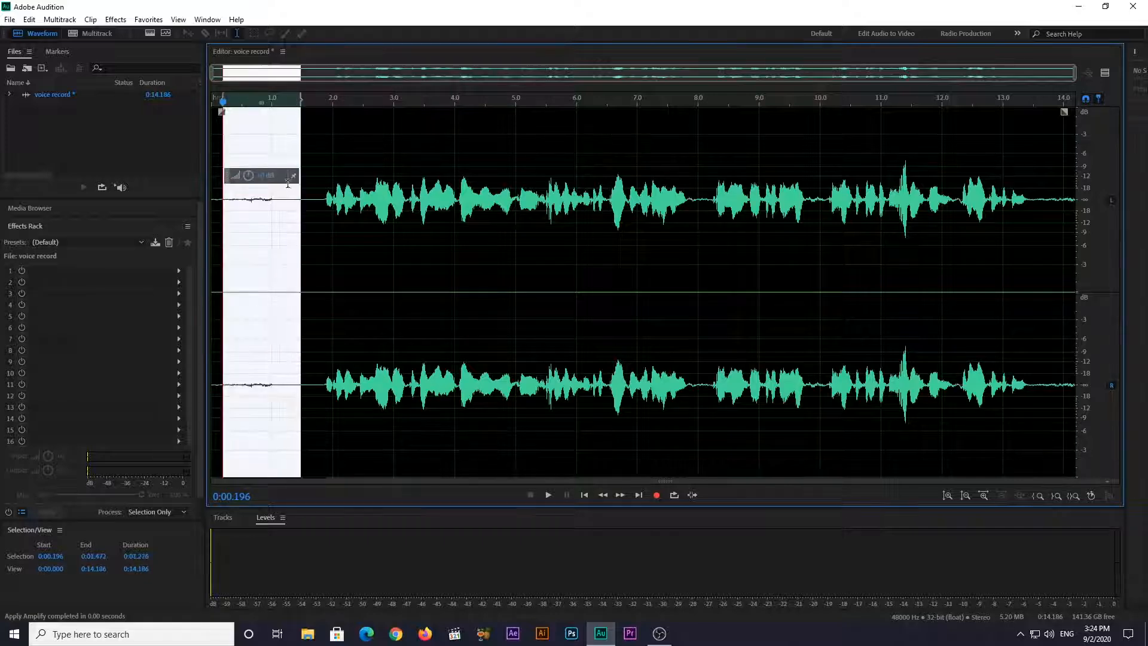
pyautogui.click(322, 237)
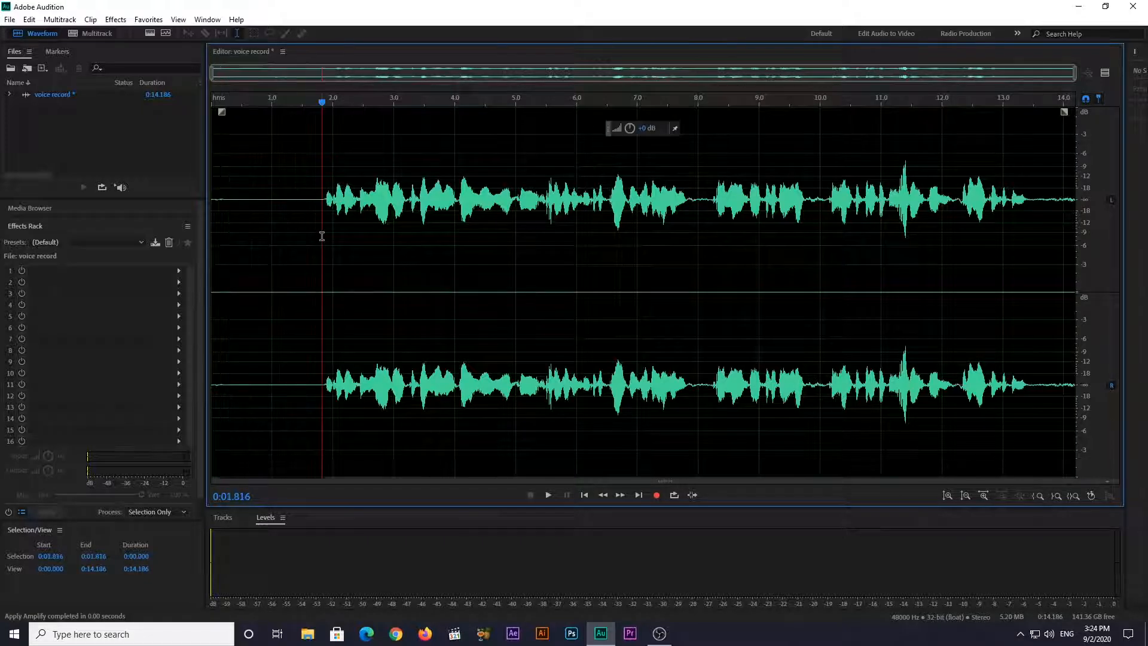
pyautogui.hotkey('ctrl', 'z')
pyautogui.hotkey('ctrl', 'z')
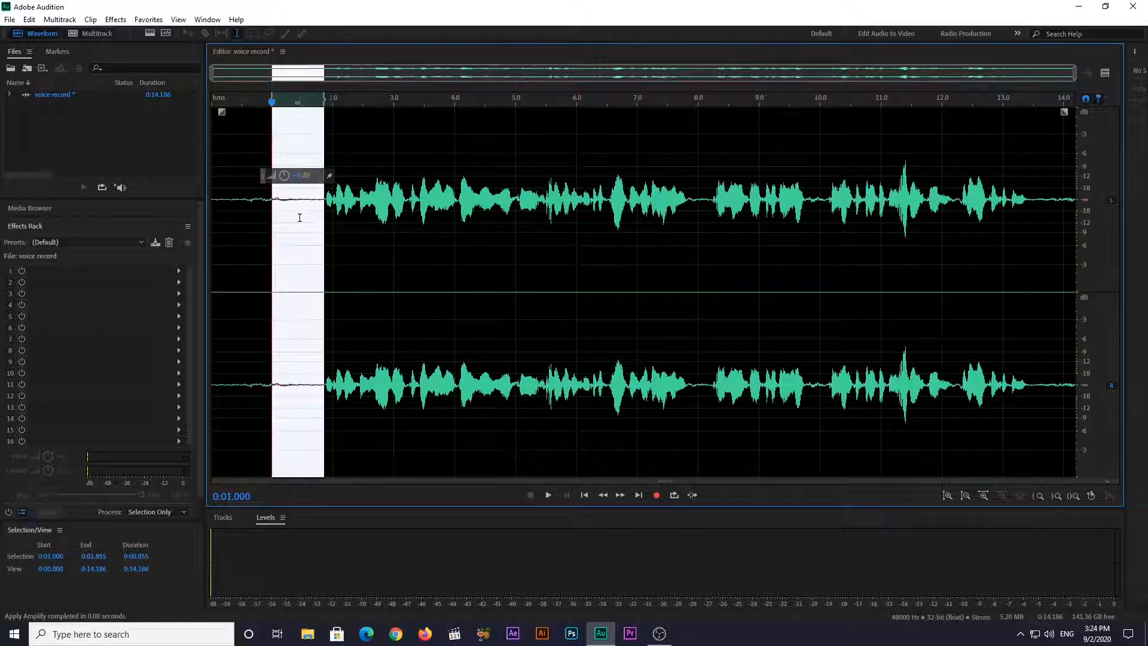
# Capture a noise print from the speech-free lead-in between about 1.0 and 1.86 seconds, and apply Noise Reduction to the entire file
pyautogui.rightClick(299, 217)
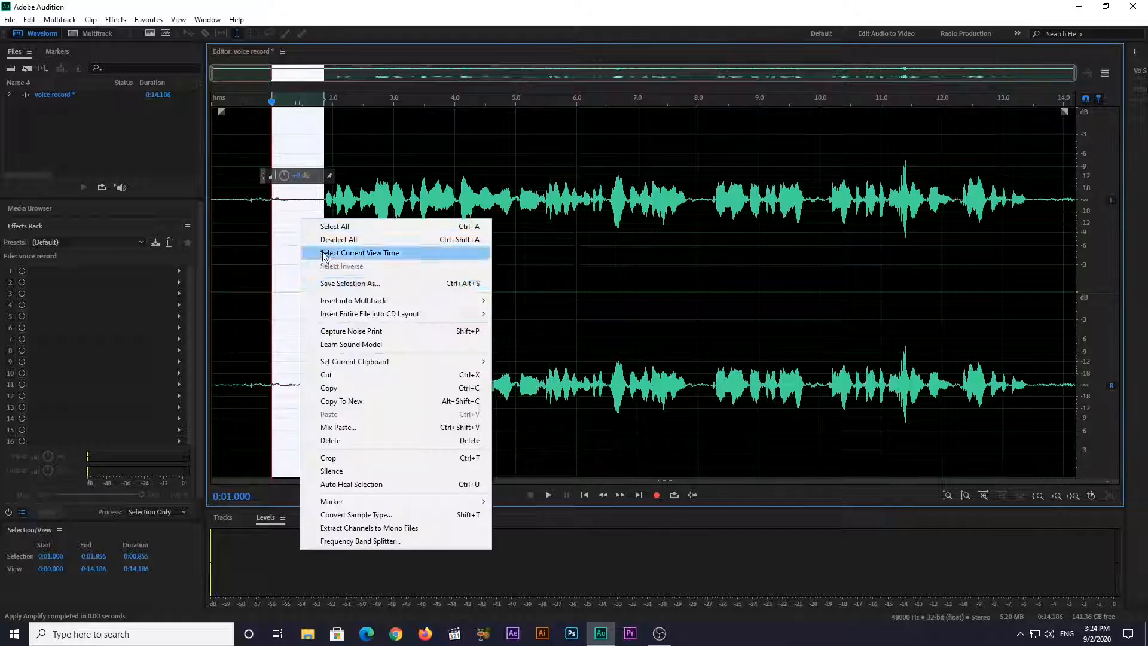
pyautogui.click(359, 335)
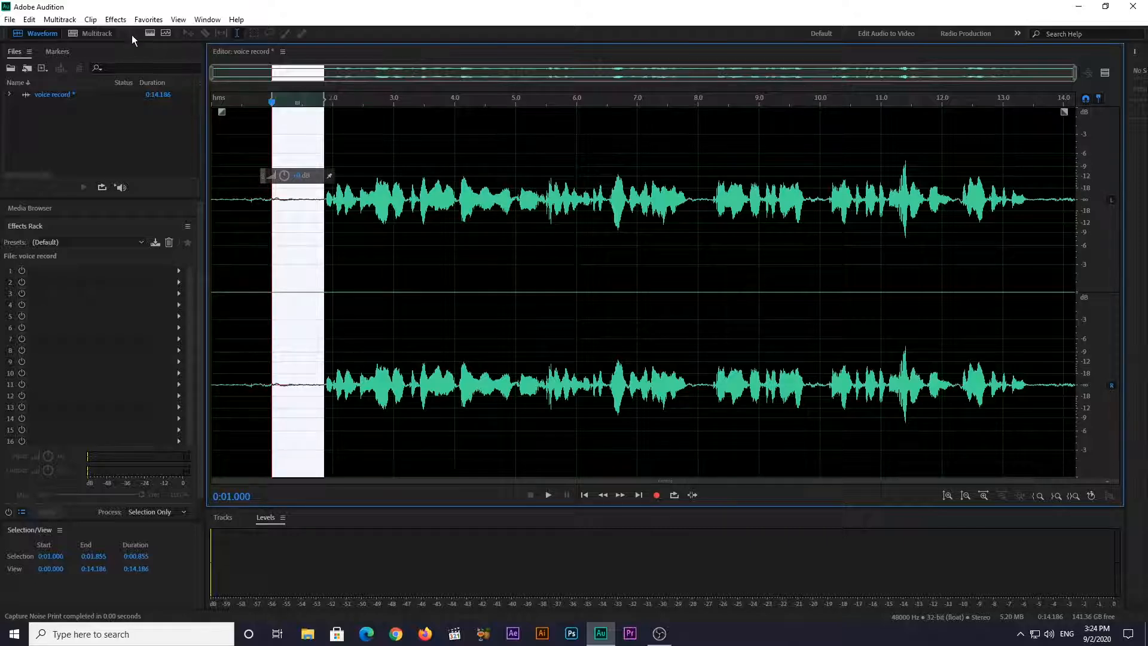
pyautogui.hotkey('ctrl', 'a')
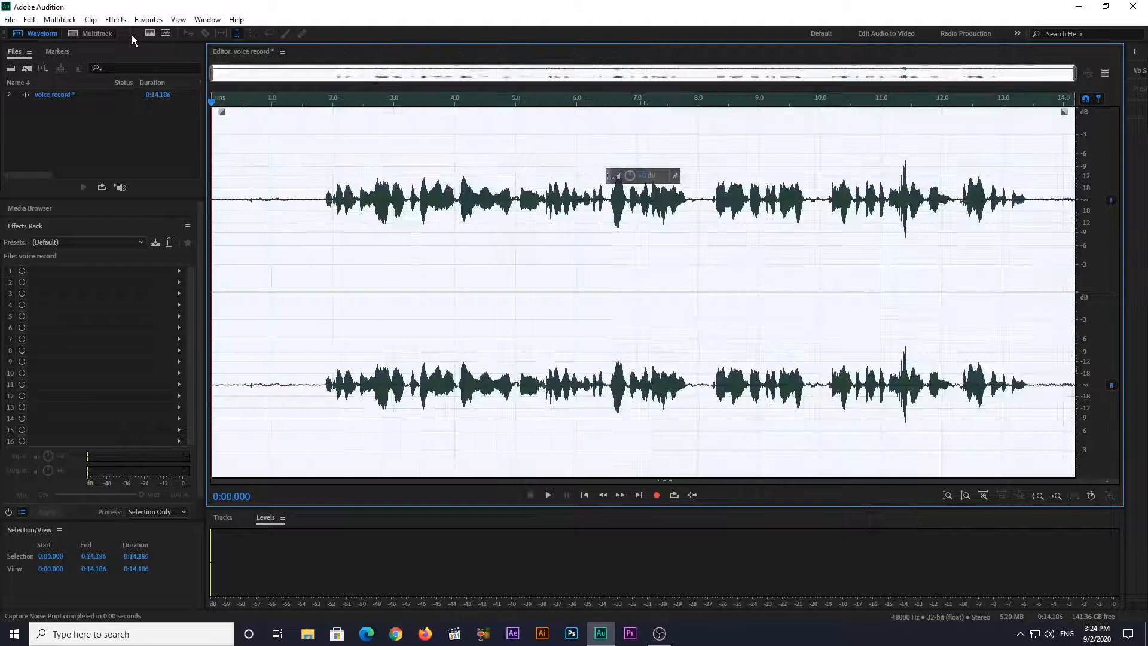
pyautogui.moveTo(257, 184); pyautogui.dragTo(317, 212)
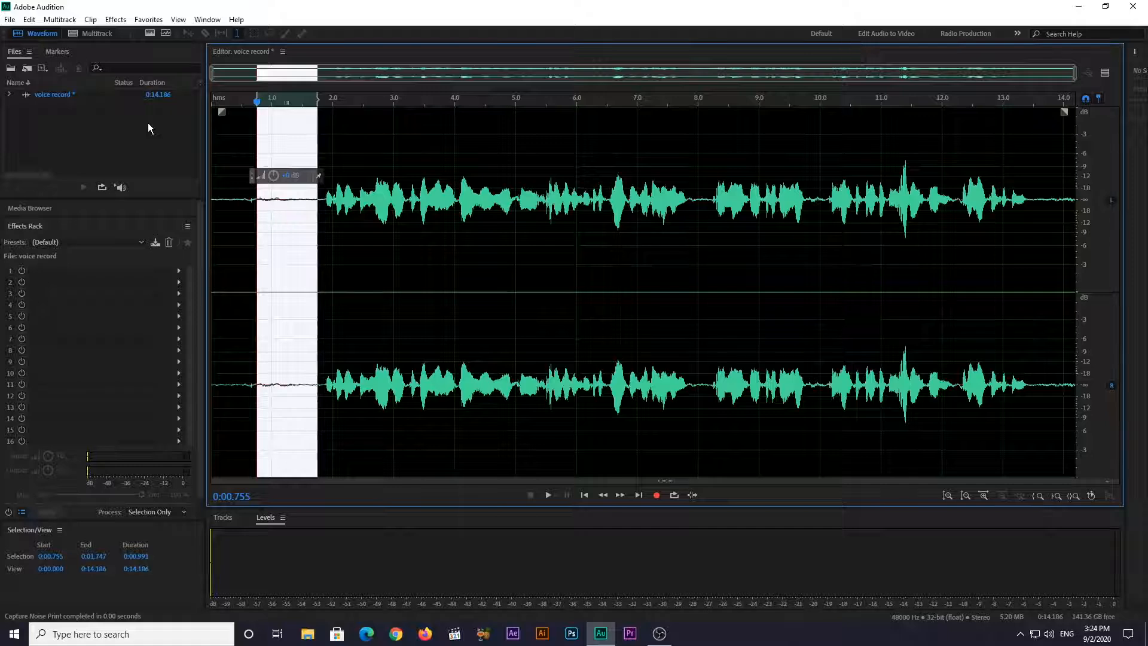
pyautogui.click(114, 21)
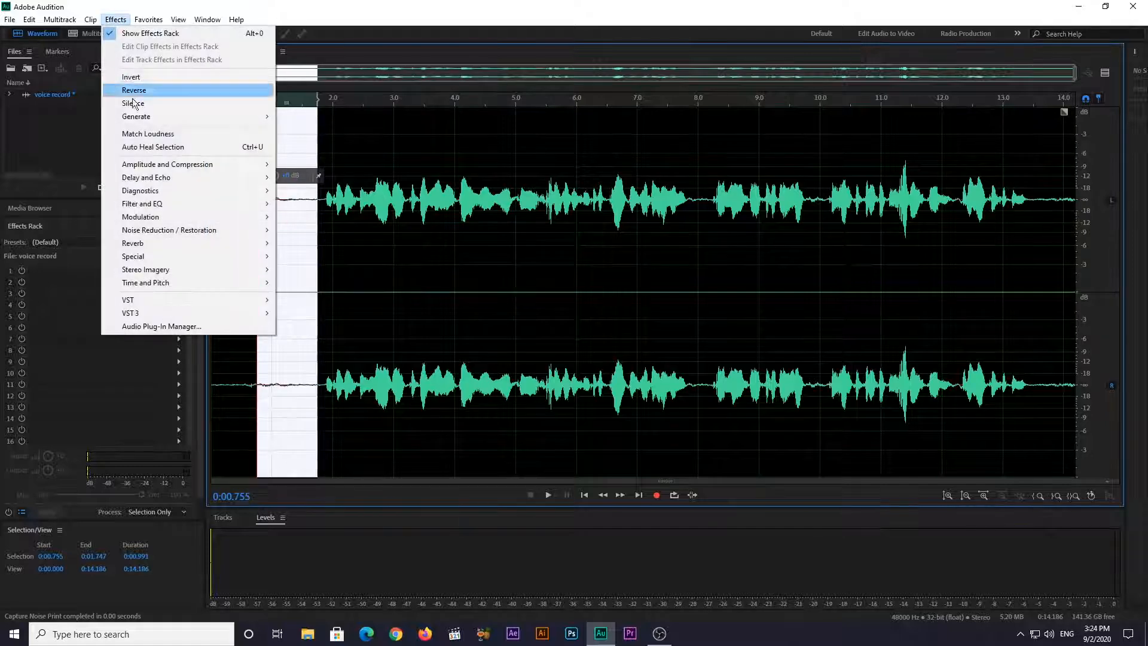
pyautogui.moveTo(245, 236)
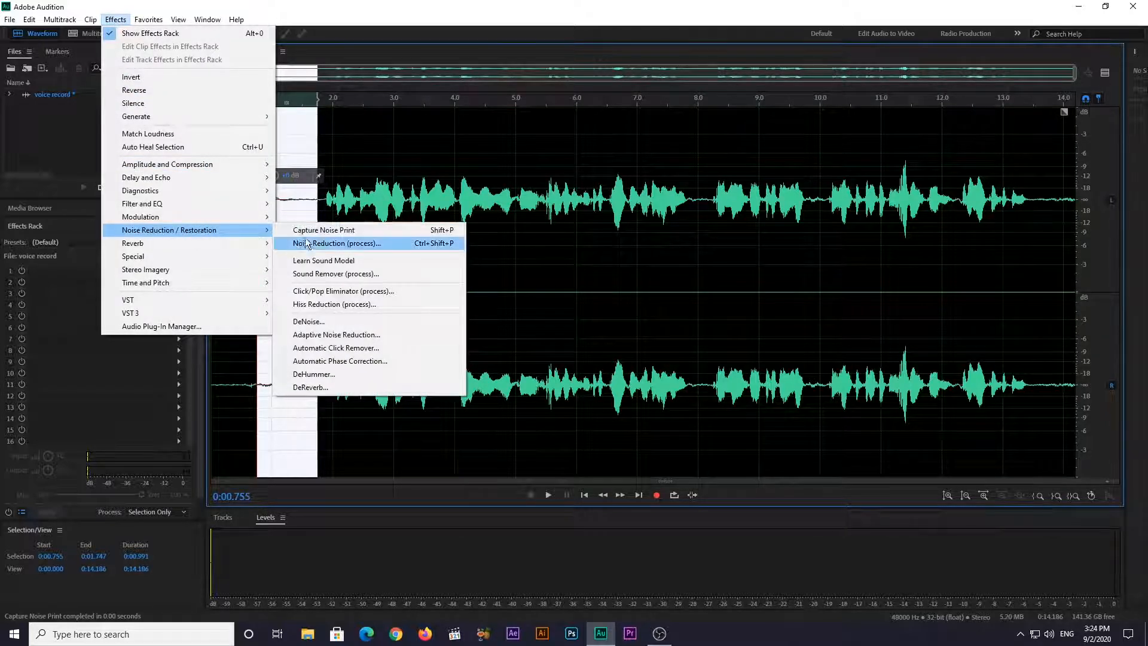
pyautogui.click(352, 244)
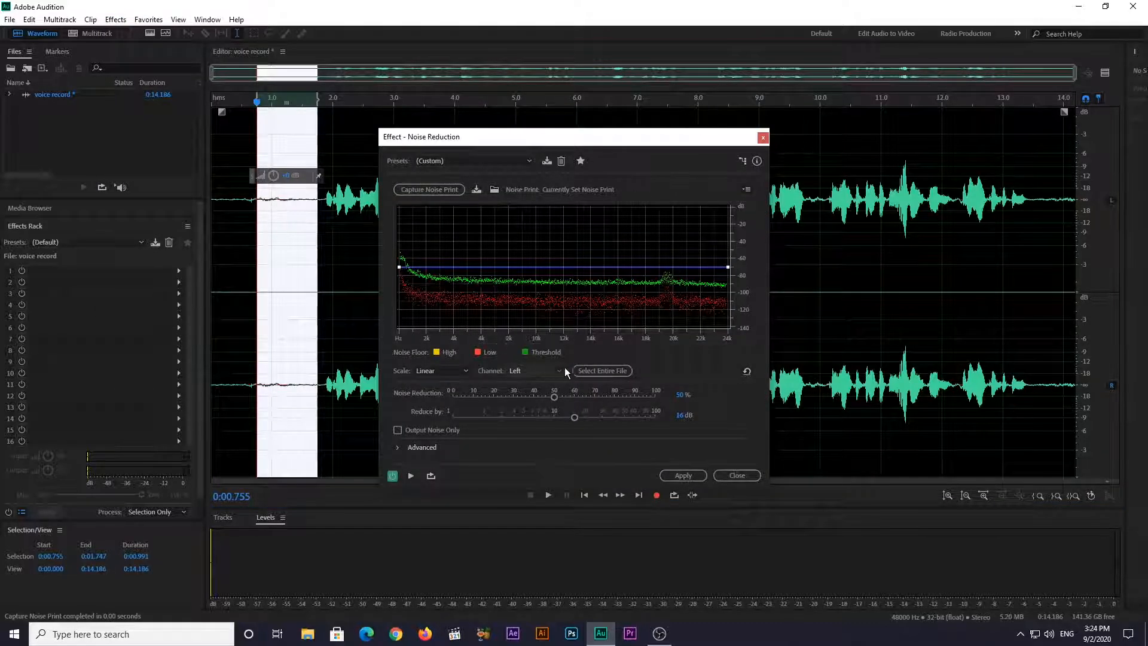
pyautogui.click(603, 370)
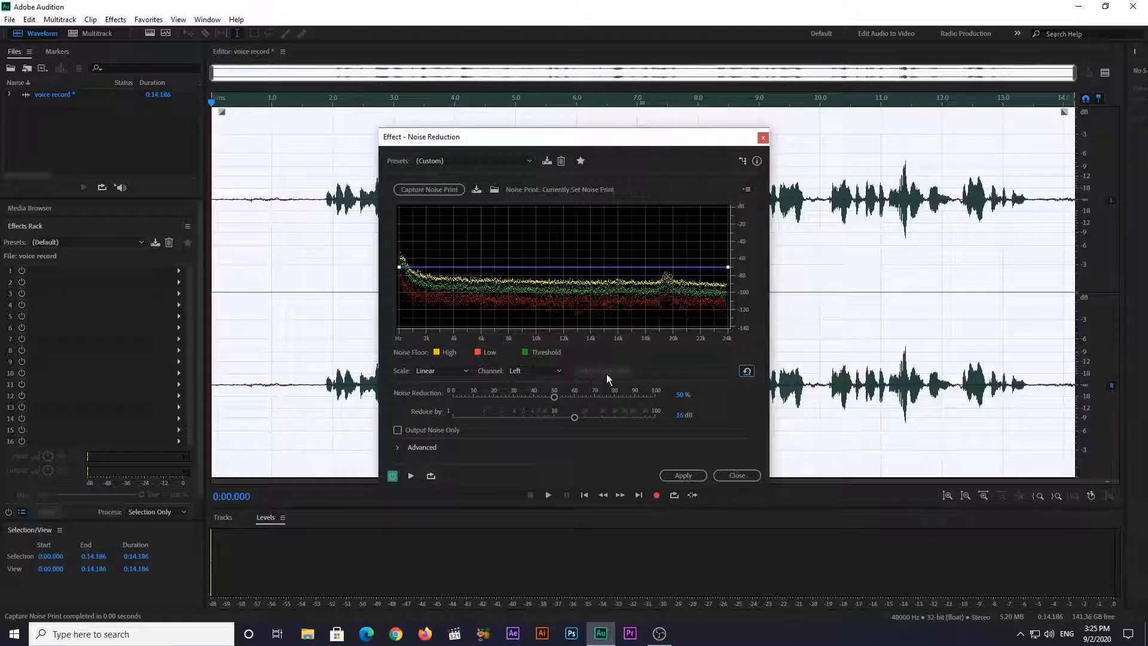
pyautogui.click(694, 475)
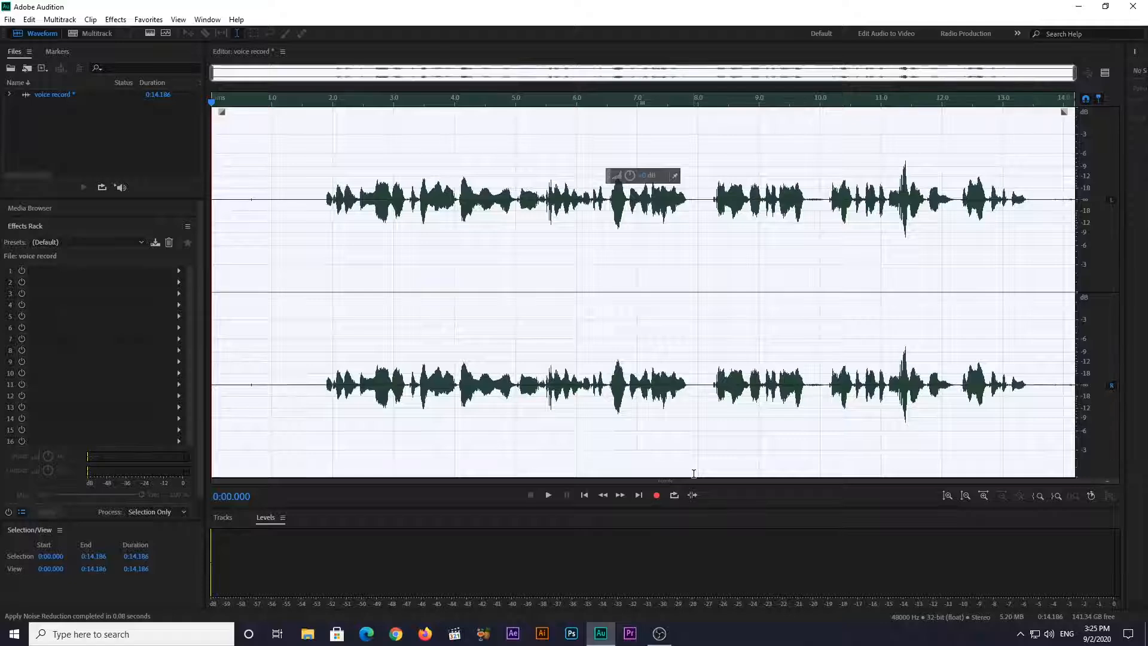
# Play back the noise-reduced recording and place the playhead just before the first spoken words
pyautogui.press('space')
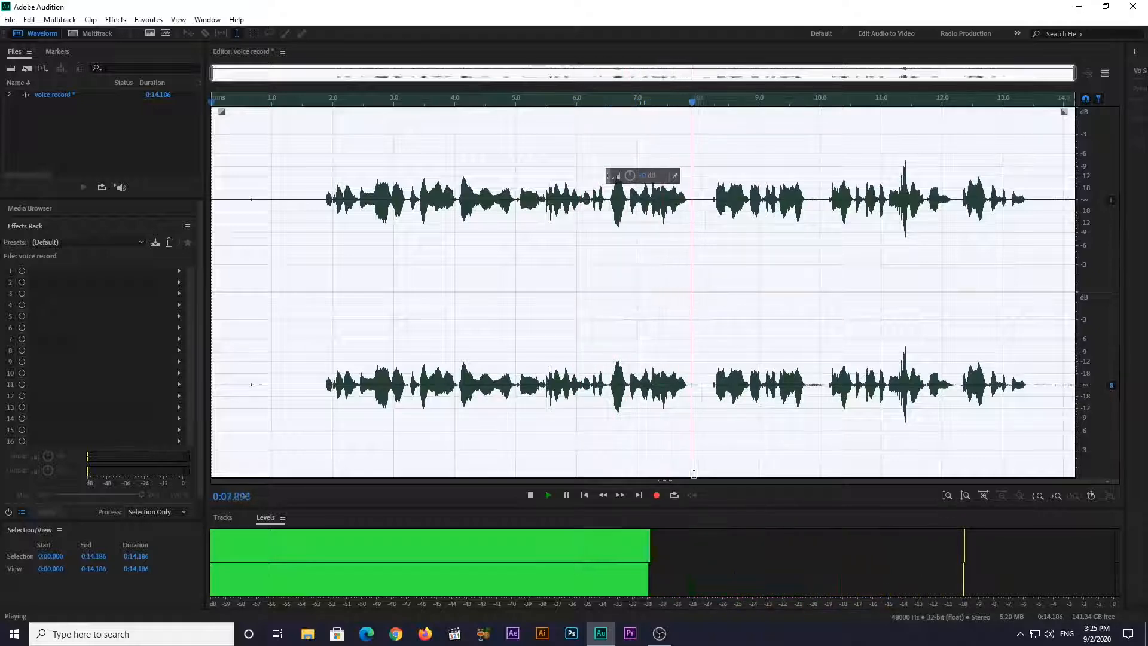
pyautogui.press('space')
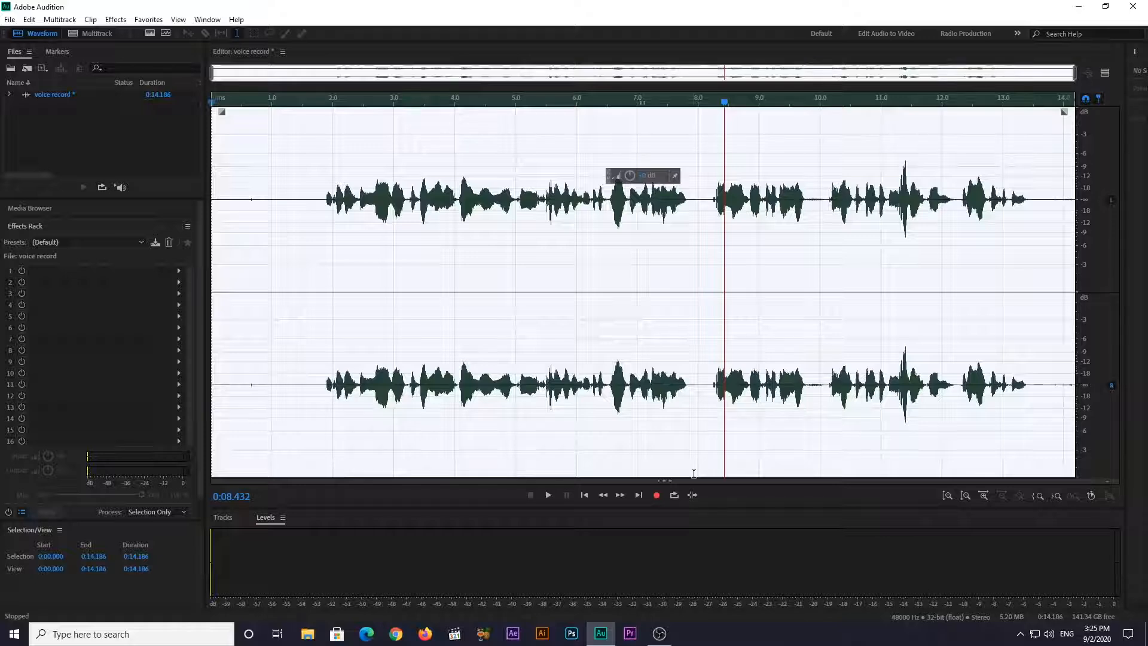
pyautogui.click(312, 266)
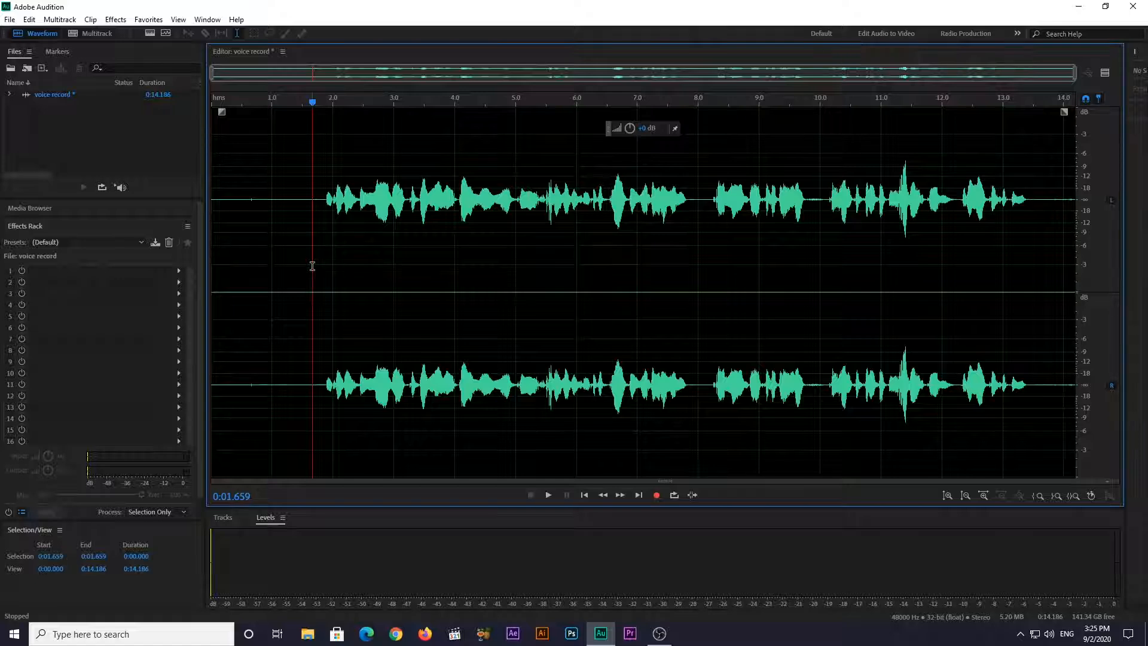
# Apply the Boxing Announcer effects rack preset to the voice recording
pyautogui.click(111, 243)
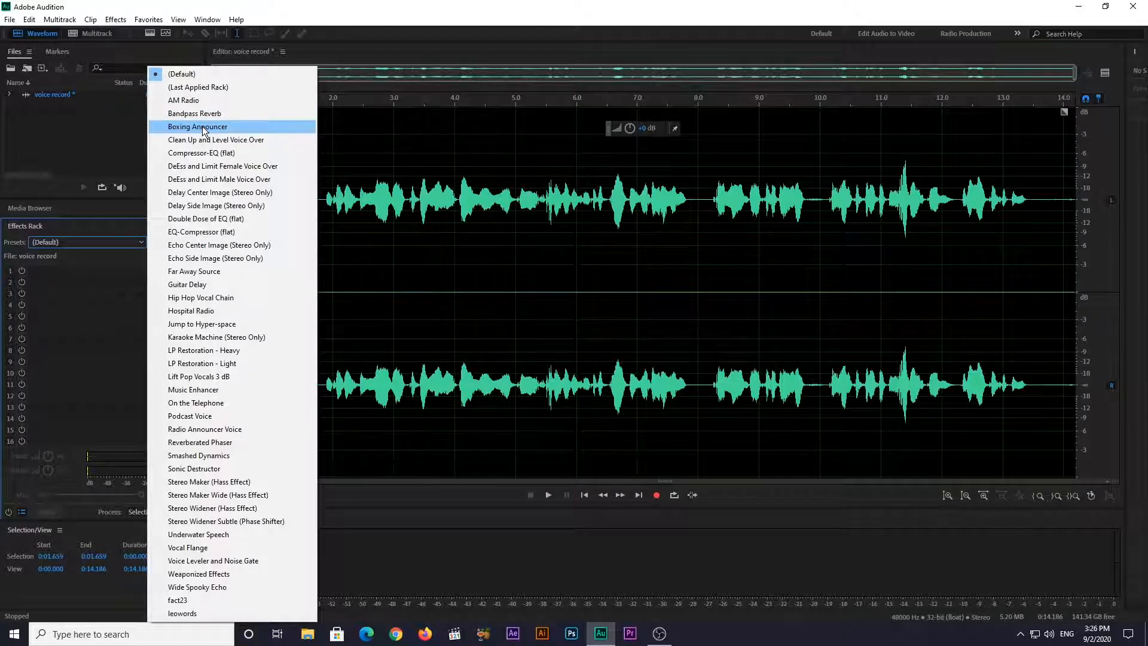
pyautogui.click(204, 127)
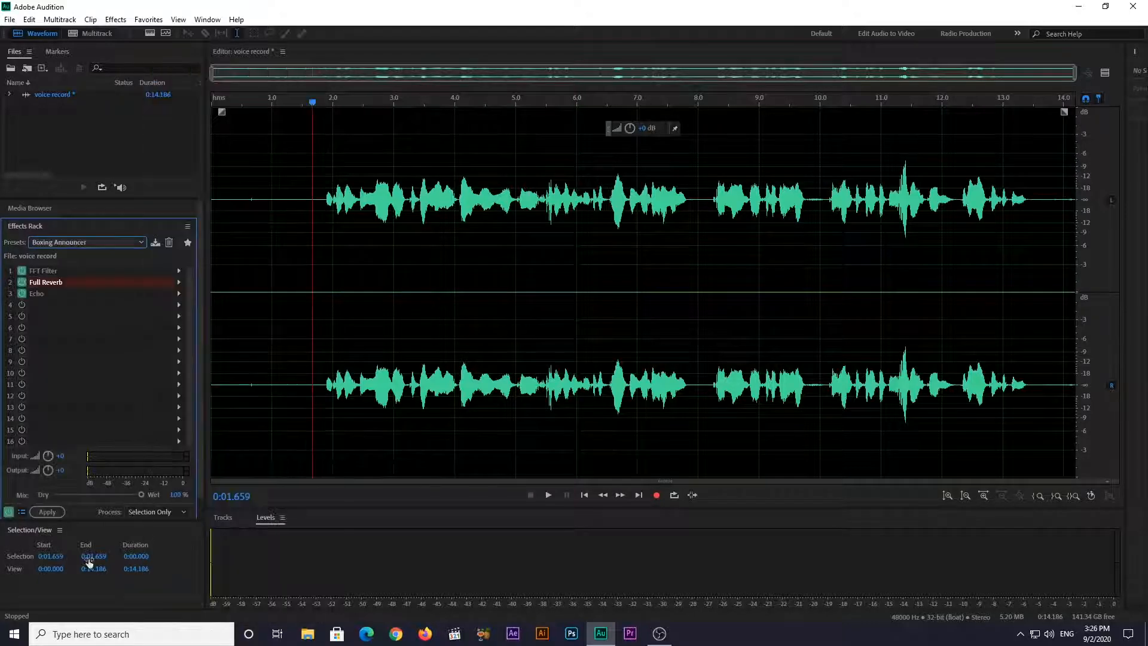
pyautogui.click(48, 512)
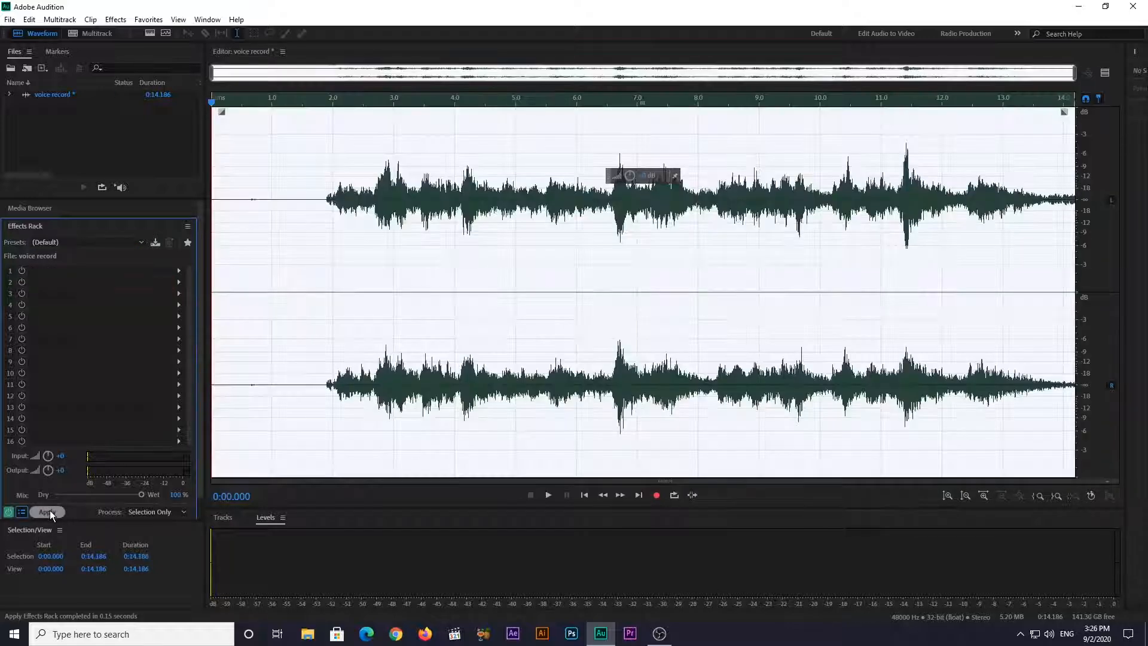
# Play the Boxing Announcer version from just before the speech, and undo the preset together with a trial volume adjustment
pyautogui.click(315, 201)
pyautogui.press('space')
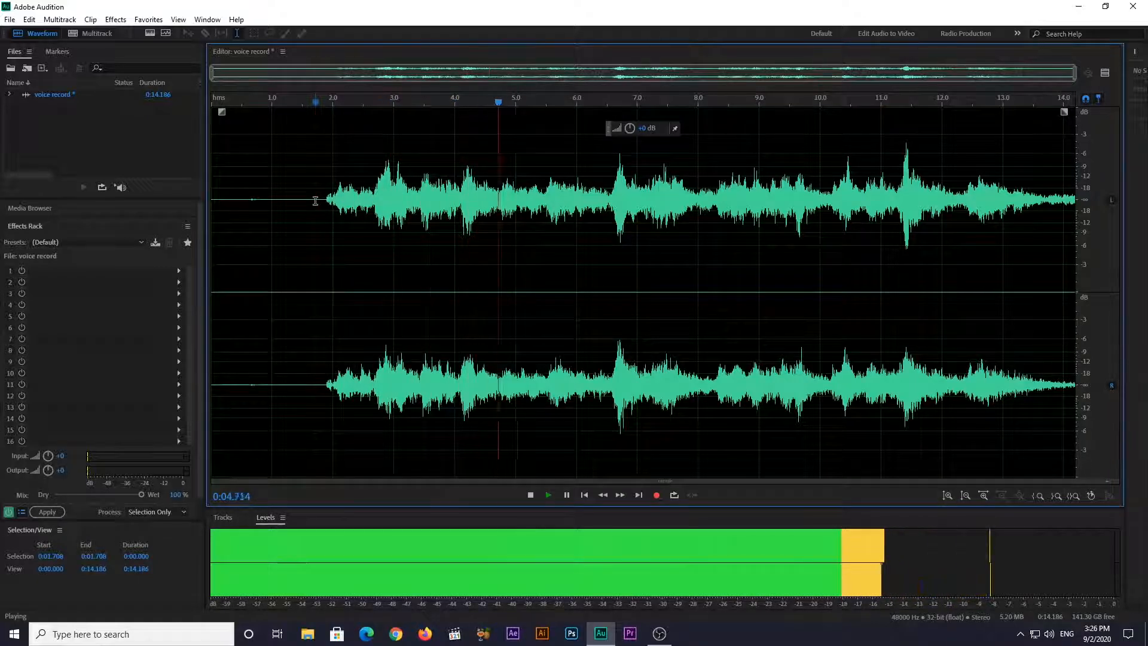
pyautogui.press('space')
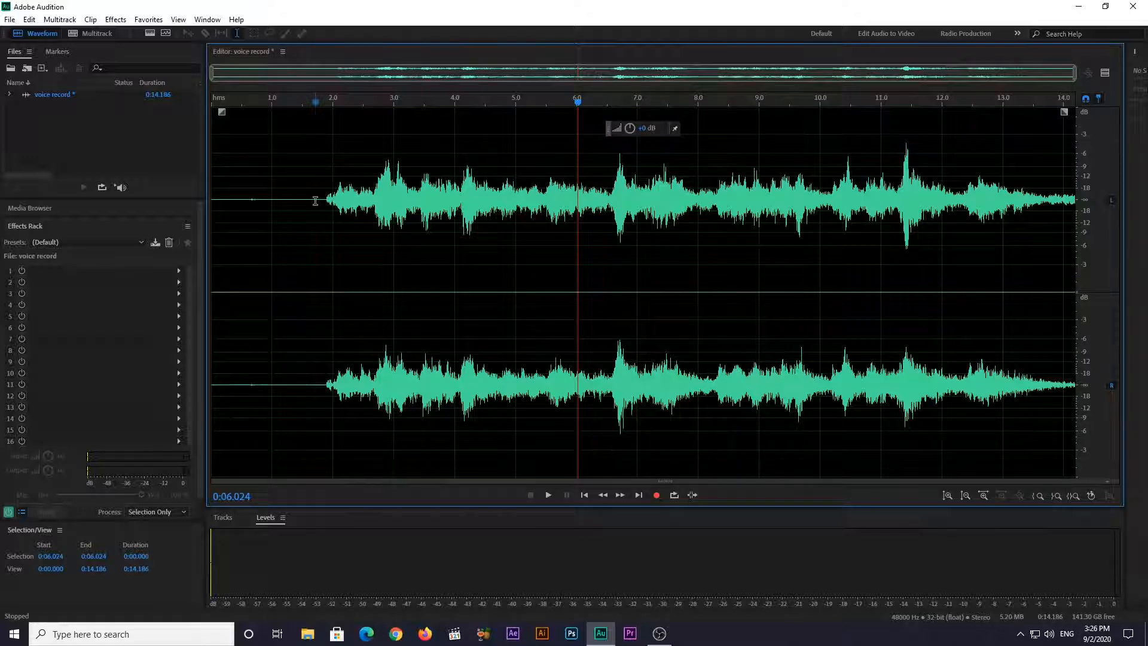
pyautogui.hotkey('ctrl', 'a')
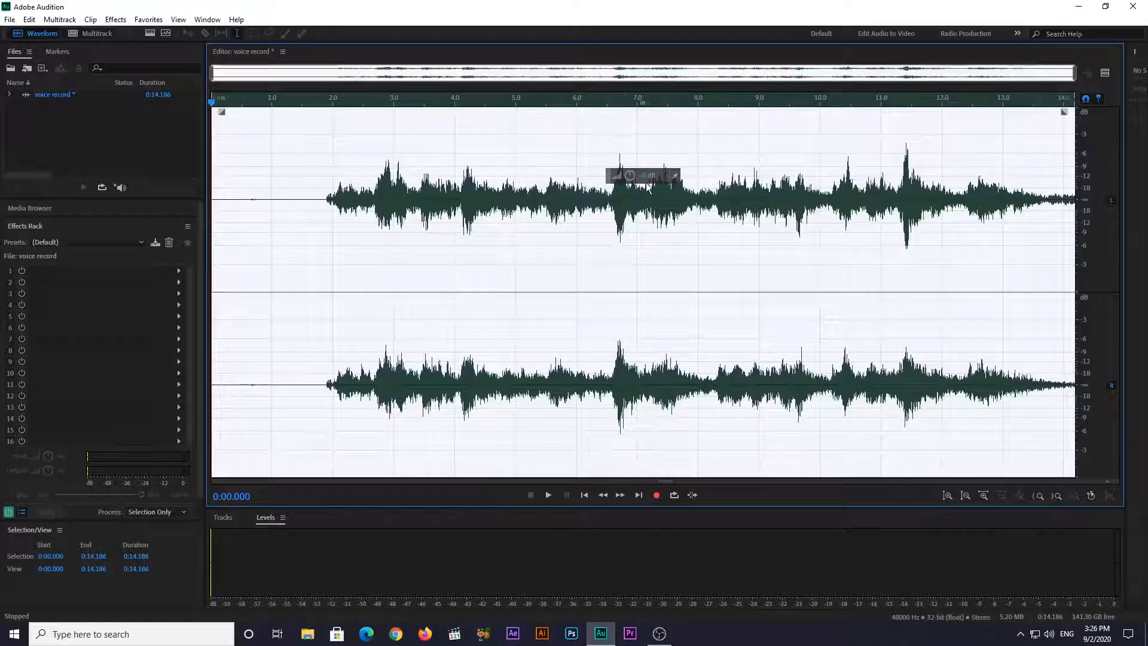
pyautogui.moveTo(649, 175); pyautogui.dragTo(652, 176)
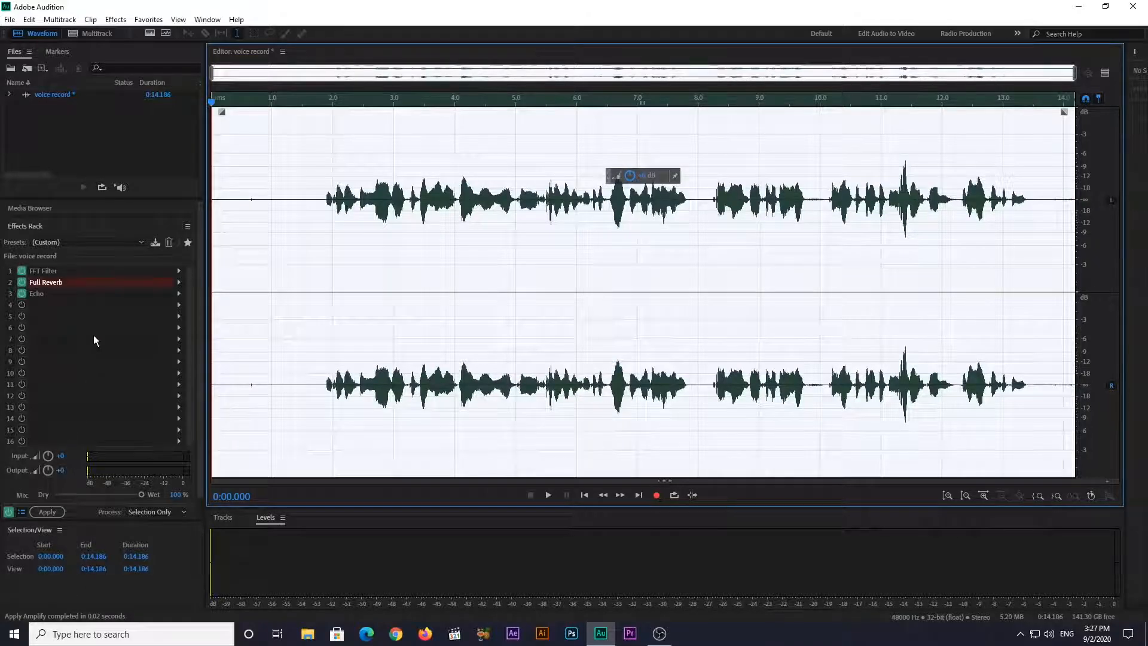
# Apply the Podcast Voice effects rack preset to the entire voice recording
pyautogui.click(101, 241)
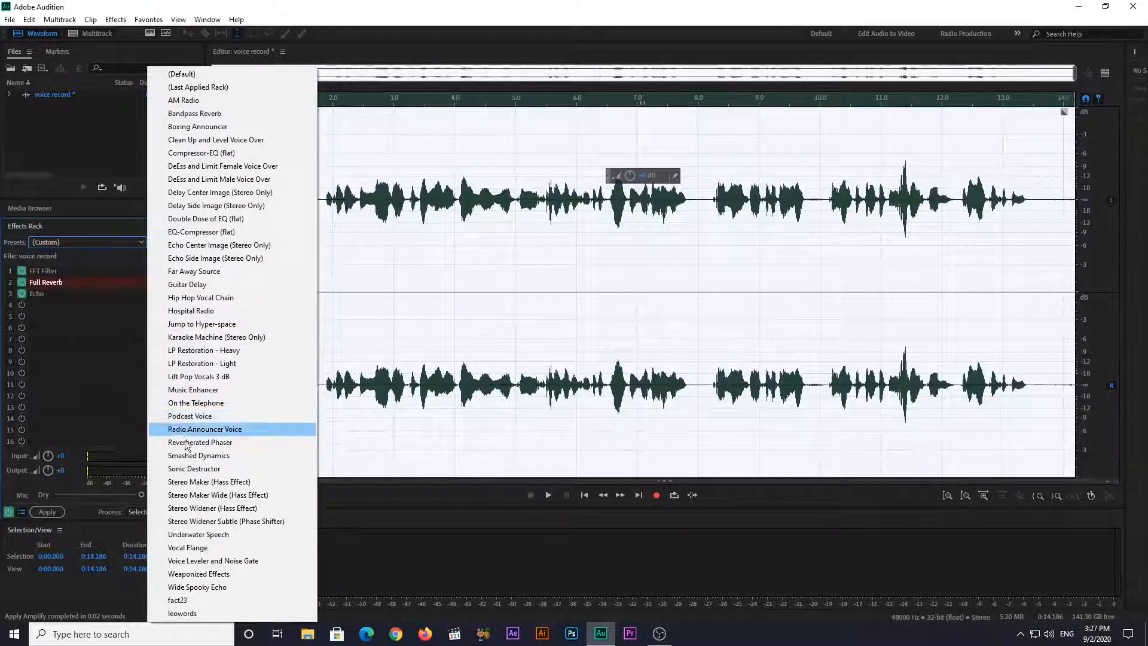
pyautogui.click(208, 417)
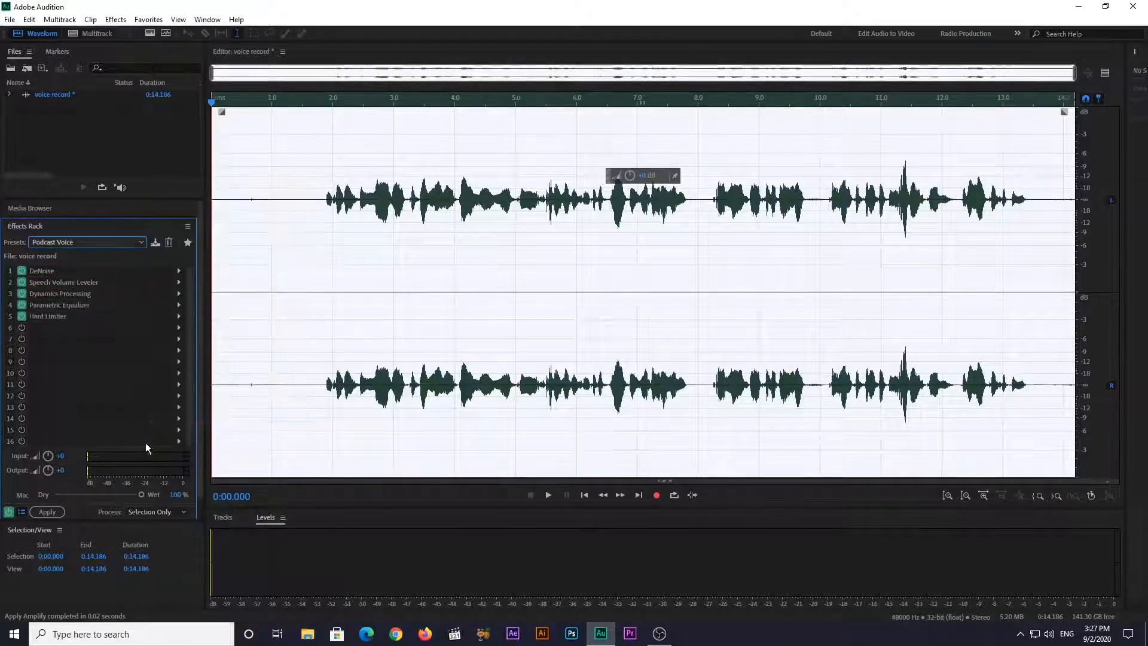
pyautogui.click(43, 513)
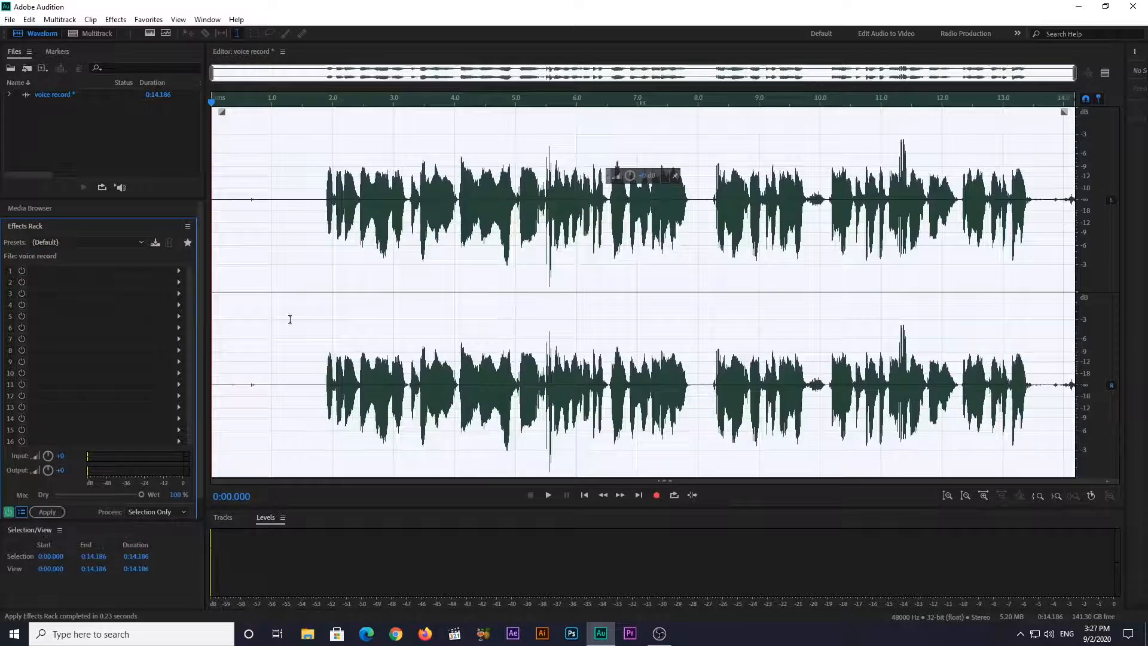
# Play the Podcast Voice version from just before the speech, and undo the applied preset
pyautogui.click(315, 189)
pyautogui.press('space')
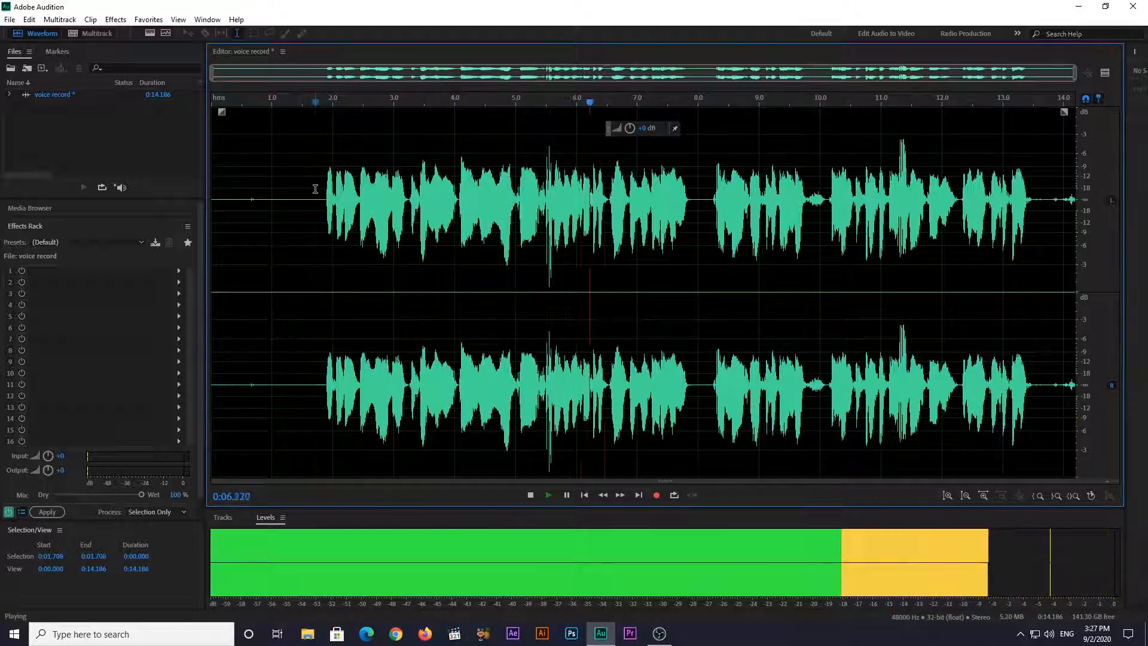
pyautogui.press('space')
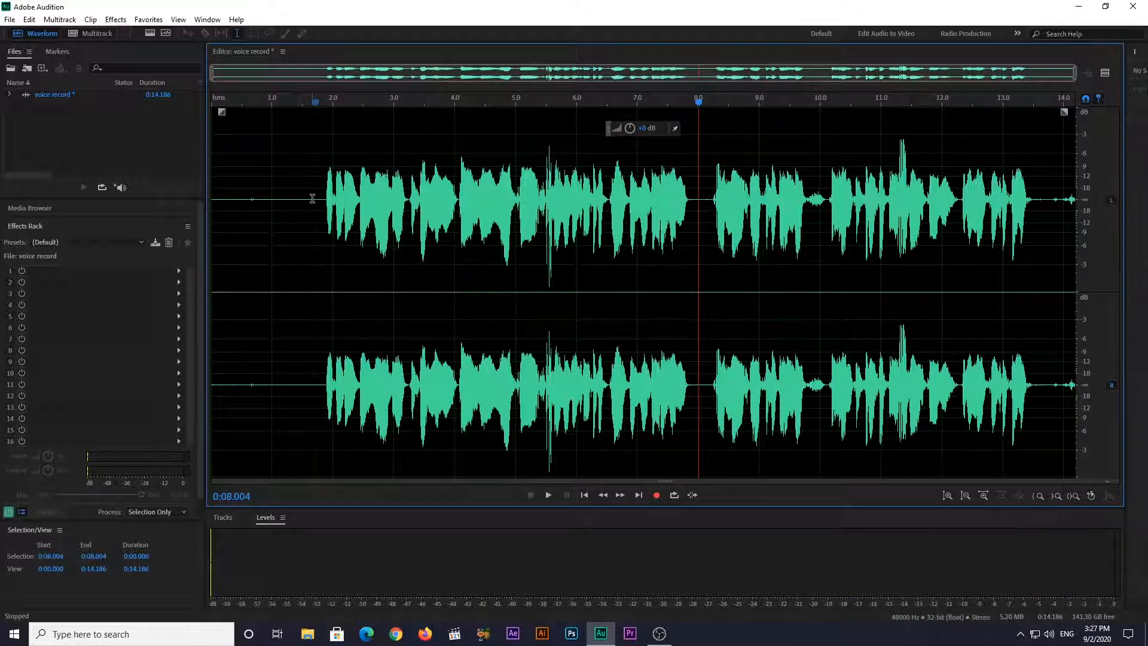
pyautogui.hotkey('ctrl', 'a')
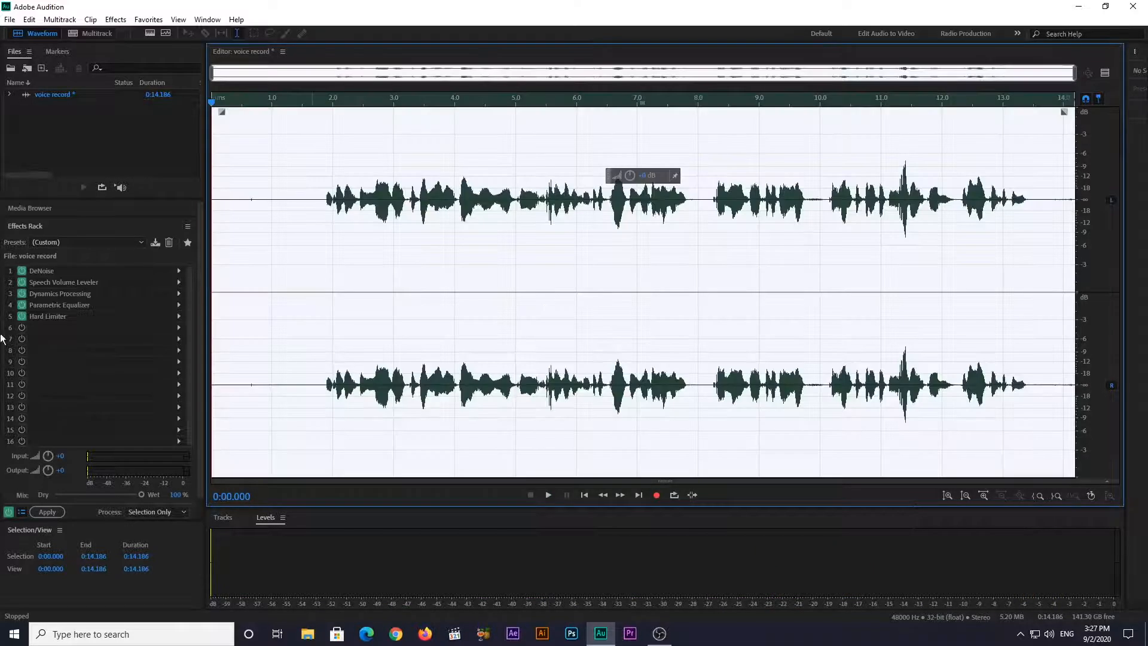
# Apply the AM Radio effects rack preset to the entire voice recording
pyautogui.click(68, 241)
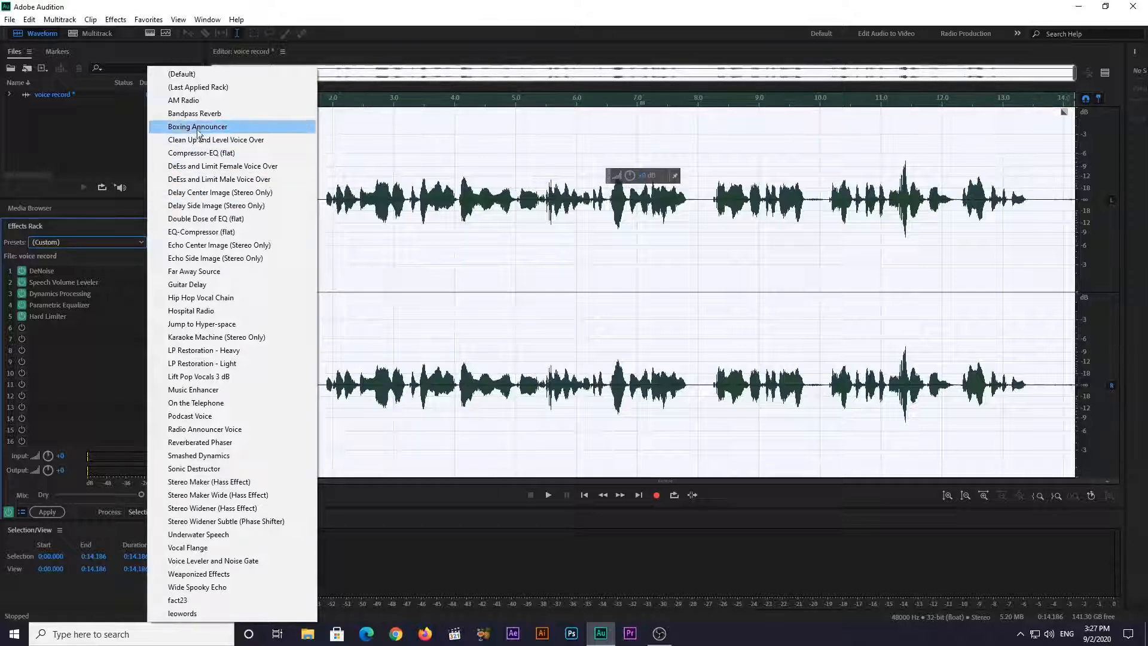
pyautogui.click(207, 100)
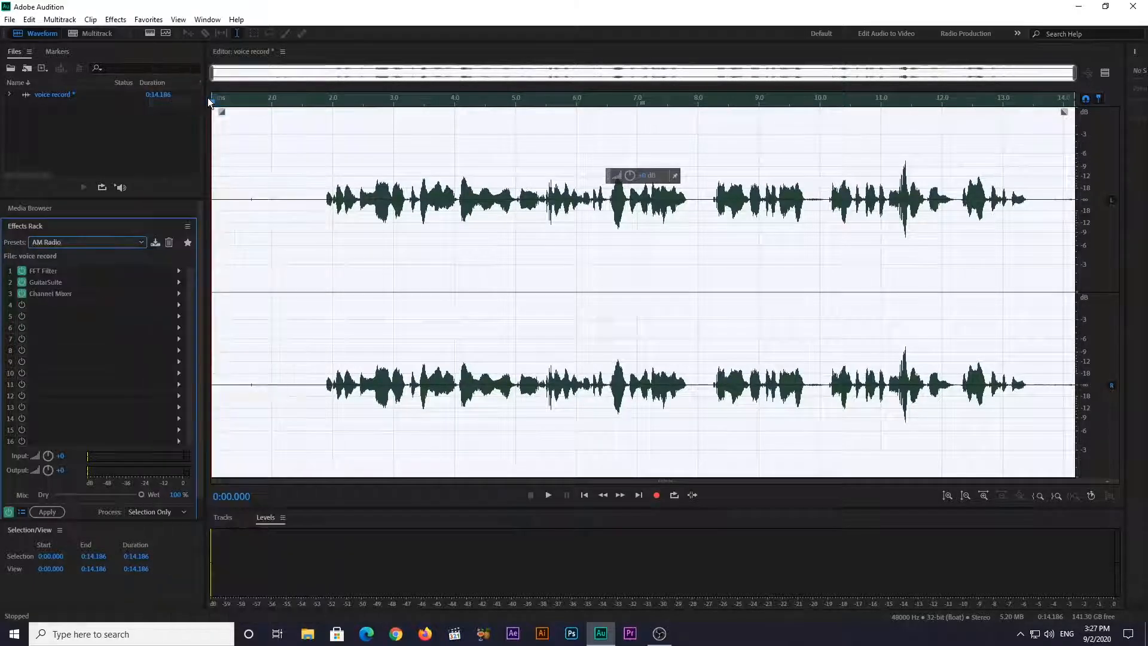
pyautogui.click(48, 512)
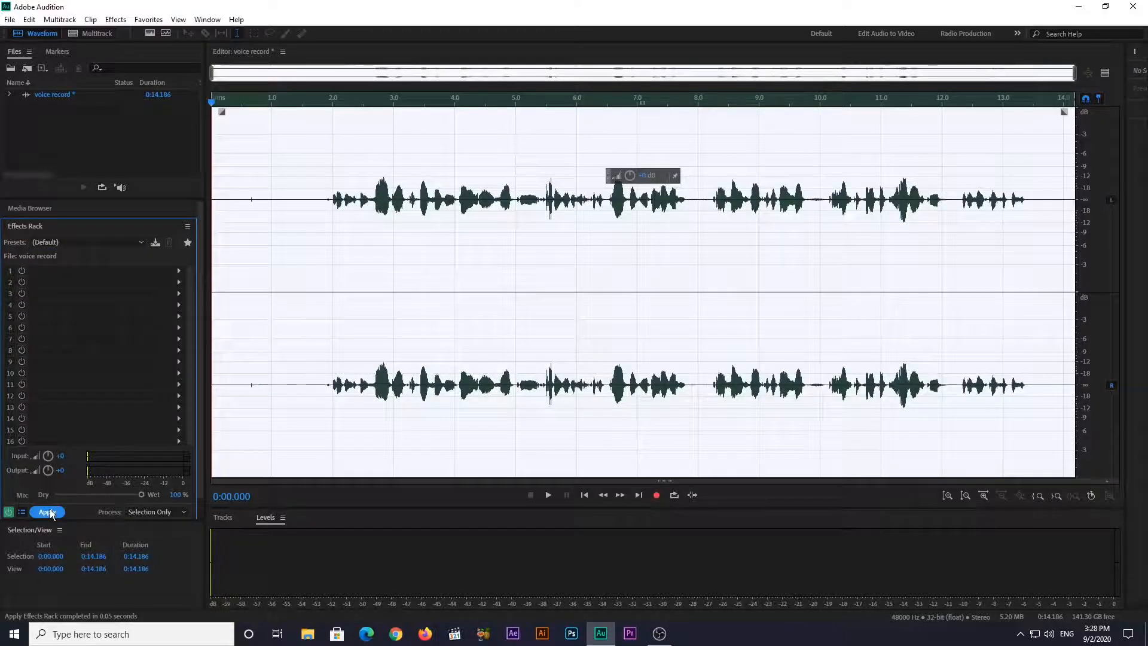
# Play the AM Radio version from the start of the speech at 2 seconds, and undo the applied preset
pyautogui.click(315, 180)
pyautogui.click(332, 190)
pyautogui.press('space')
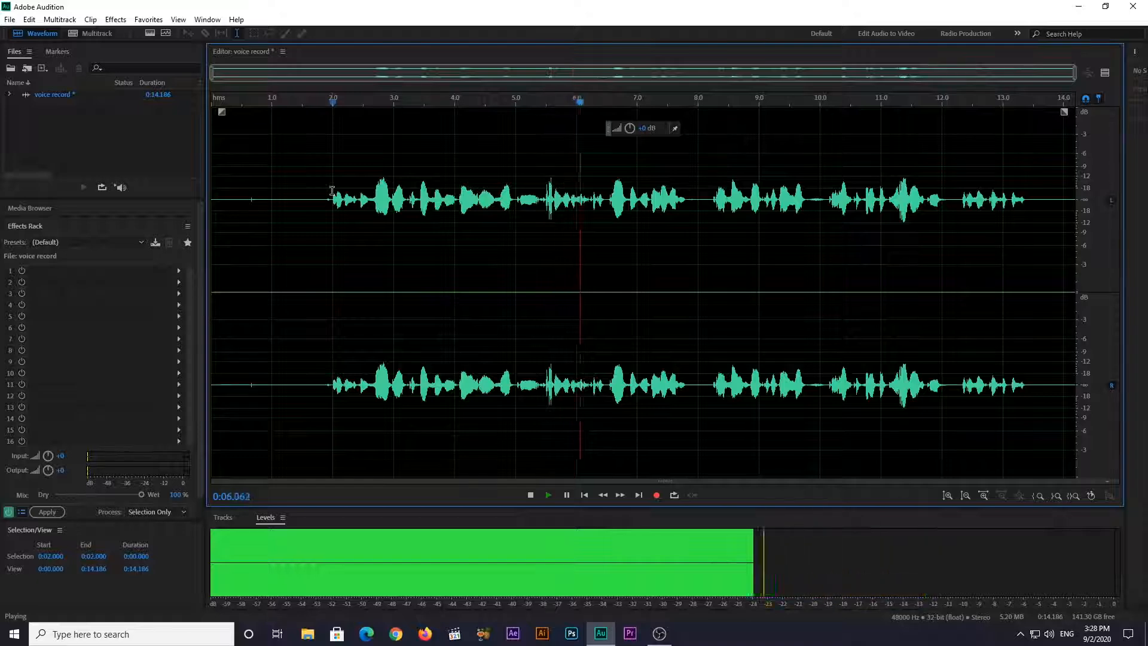
pyautogui.press('space')
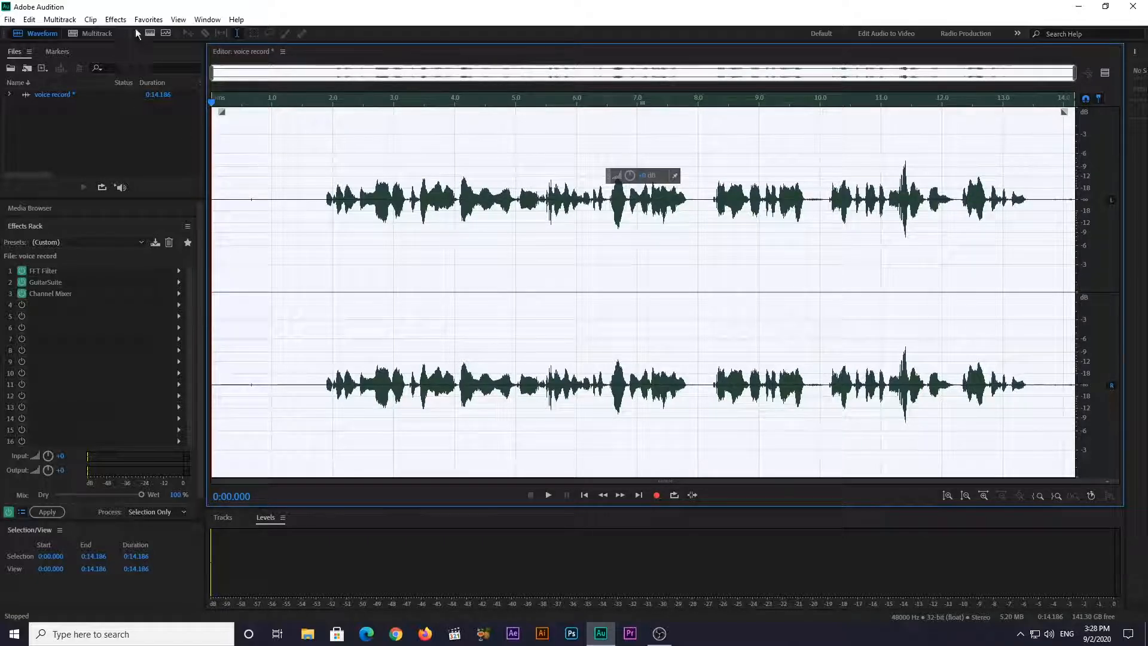
# Shorten the silent gaps between phrases by deleting parts of the pauses at about 7.9 and 9.5 seconds
pyautogui.click(273, 177)
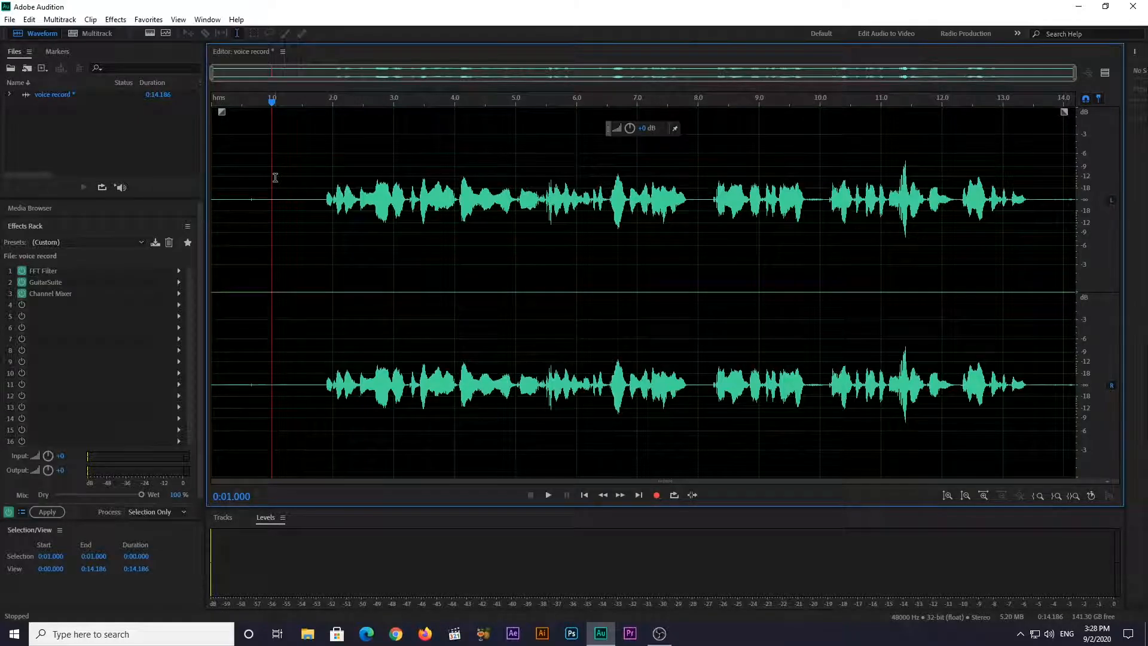
pyautogui.moveTo(692, 206); pyautogui.dragTo(707, 207)
pyautogui.press('Delete')
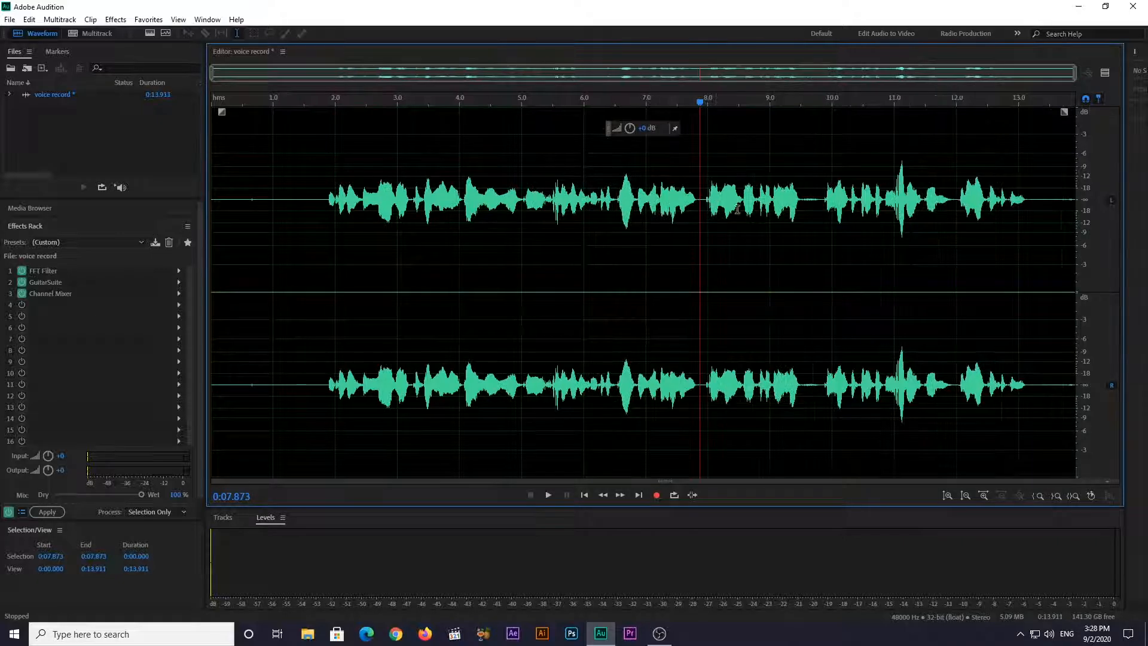
pyautogui.moveTo(803, 197); pyautogui.dragTo(817, 201)
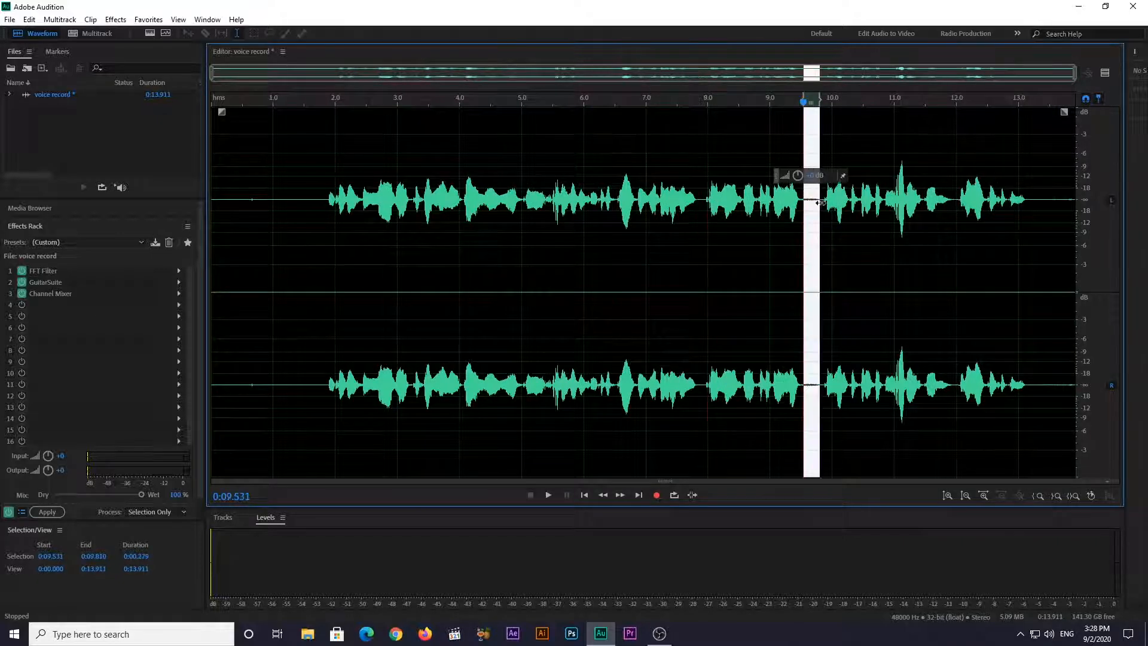
pyautogui.press('Delete')
pyautogui.moveTo(708, 199); pyautogui.dragTo(713, 201)
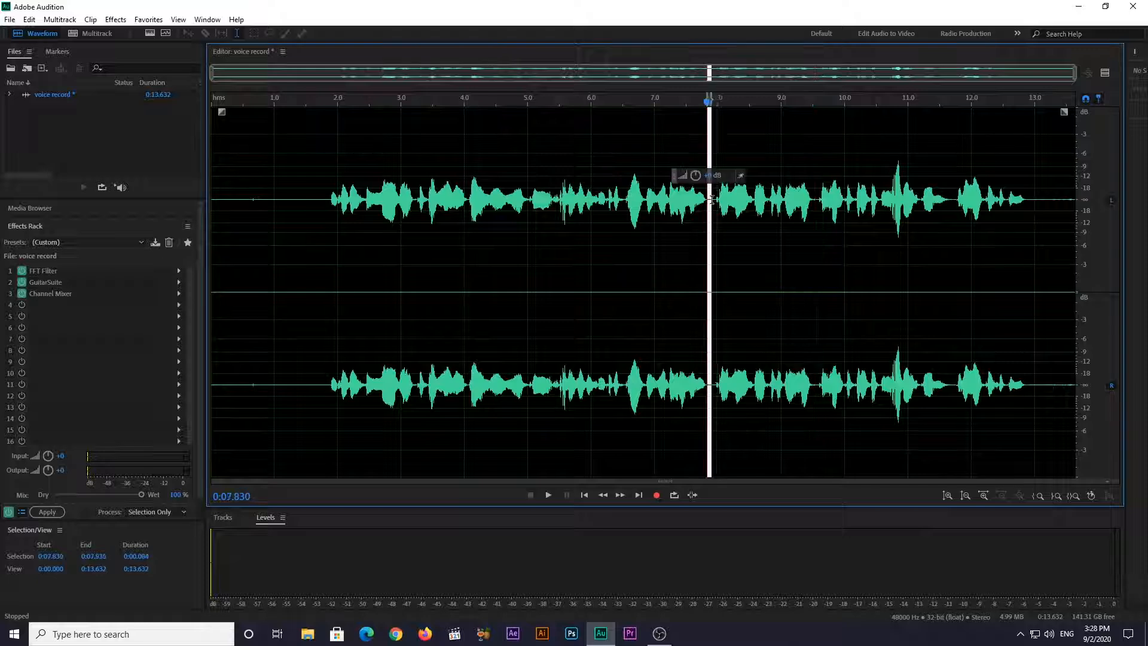
pyautogui.press('Delete')
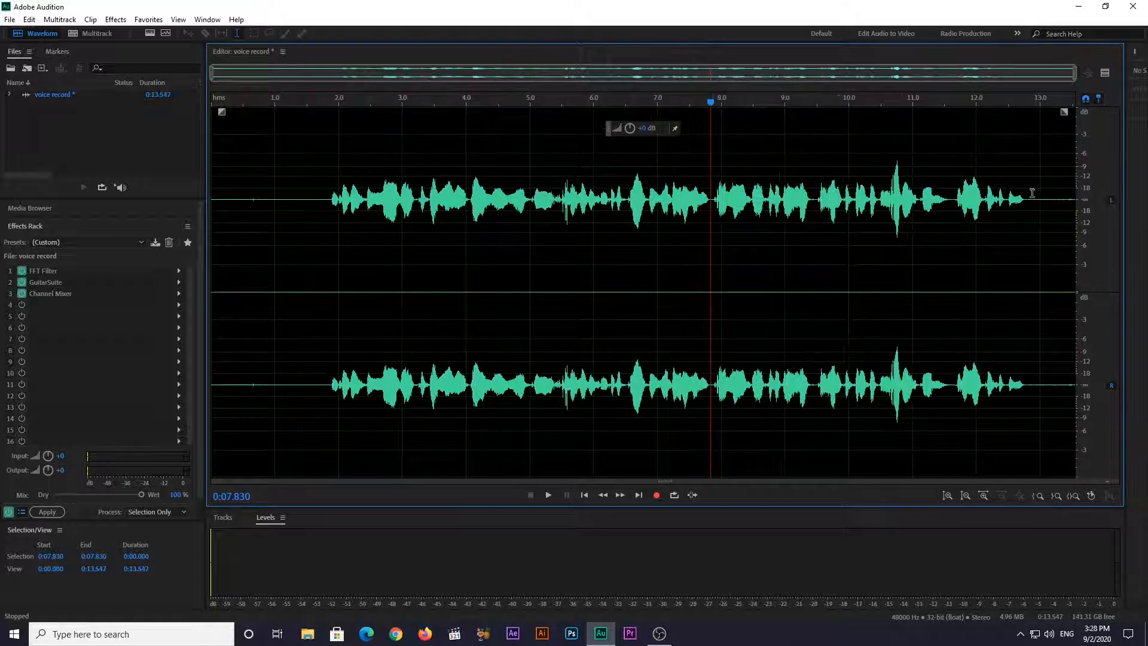
# Delete the silence after the last words and the silence before the first words of the recording
pyautogui.moveTo(1024, 201); pyautogui.dragTo(1064, 221)
pyautogui.press('Delete')
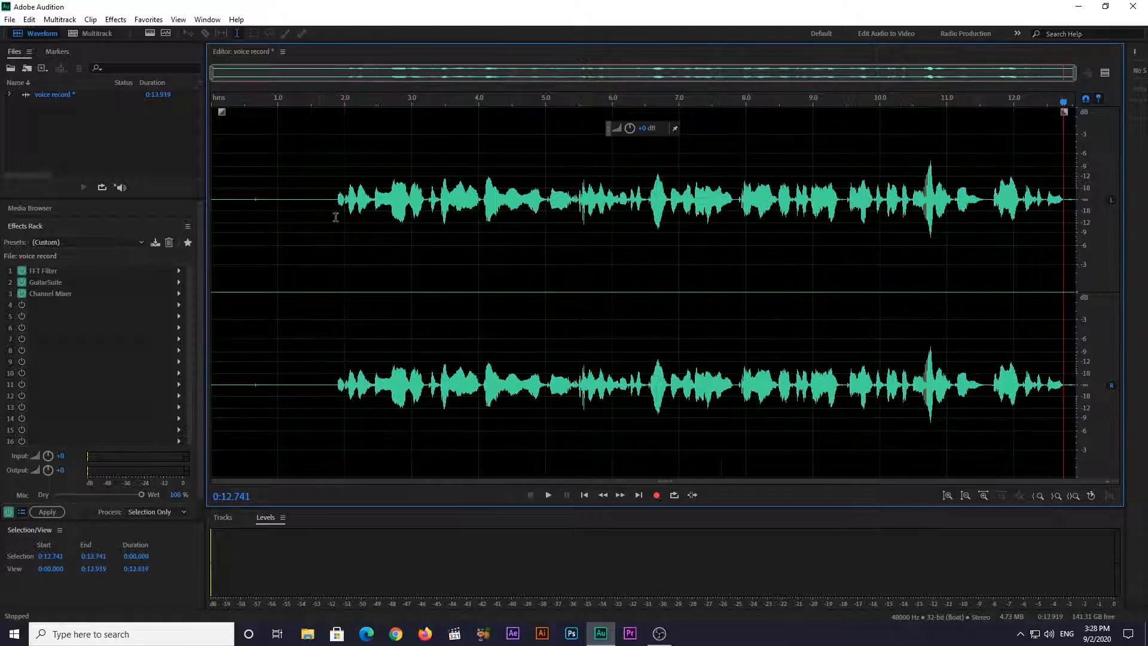
pyautogui.moveTo(336, 198); pyautogui.dragTo(113, 216)
pyautogui.press('Delete')
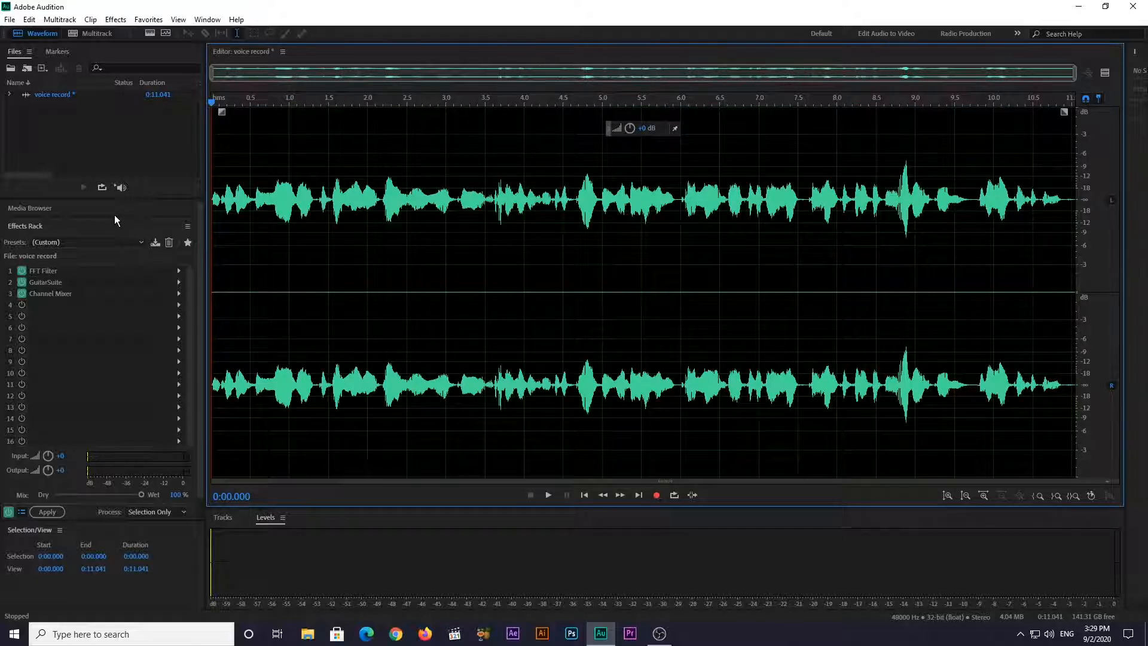
# Apply the Dynamics effect with the fact23 preset to the whole voice recording
pyautogui.click(116, 19)
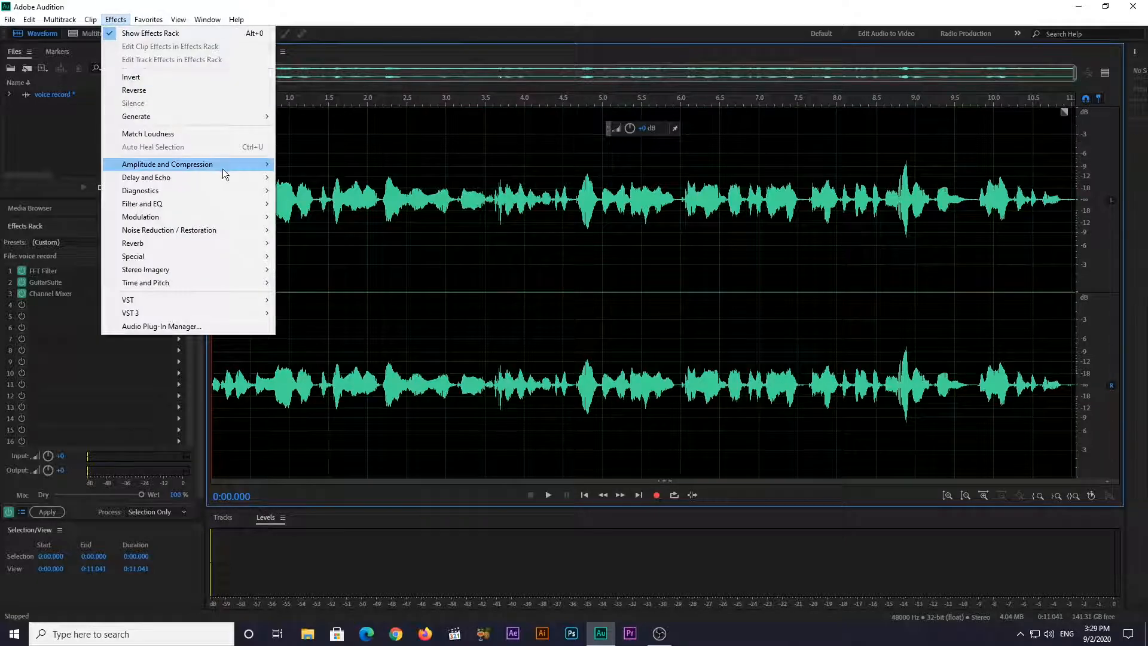
pyautogui.moveTo(252, 167)
pyautogui.click(341, 204)
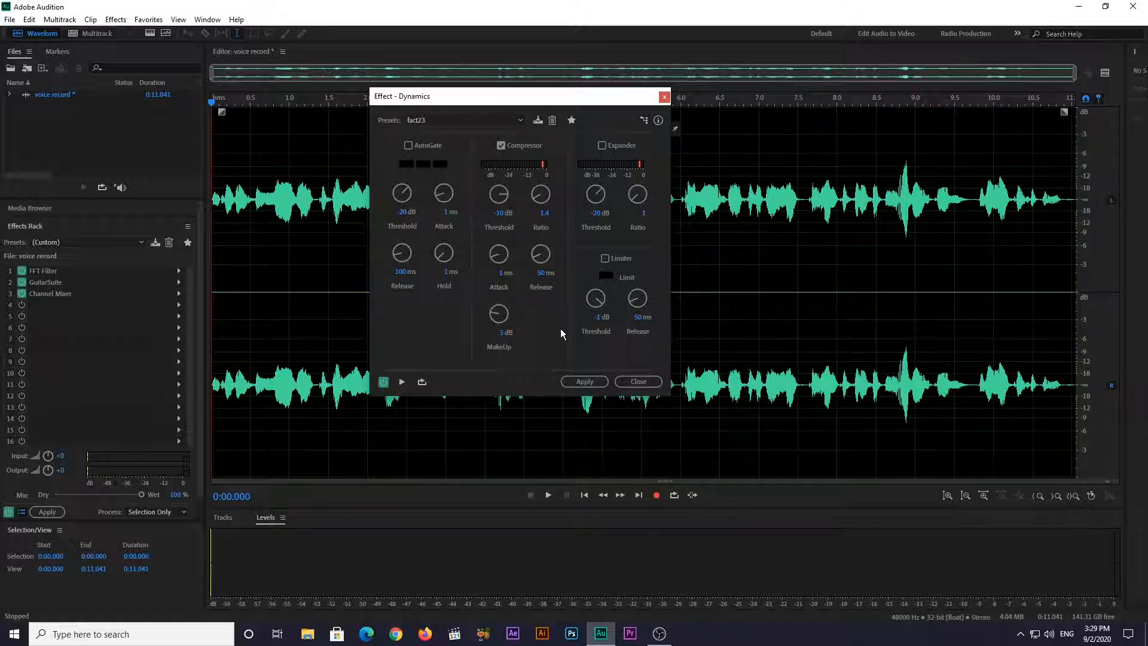
pyautogui.click(583, 382)
# Play the opening of the compressed recording, and normalize the whole recording to -0.1 dB
pyautogui.press('space')
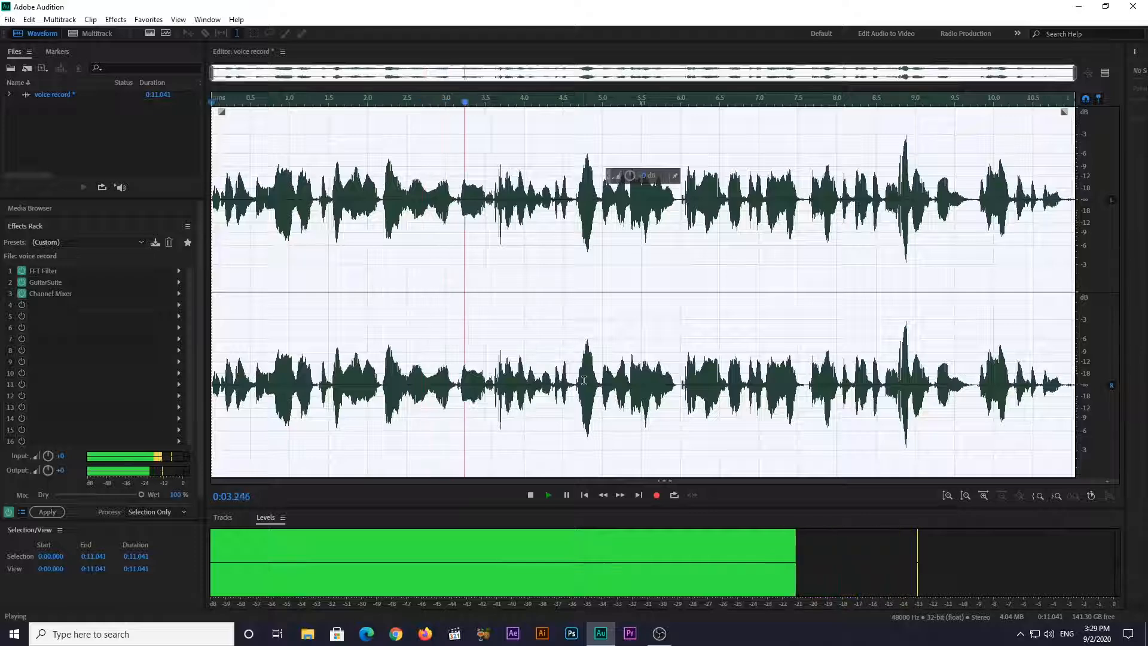
pyautogui.press('space')
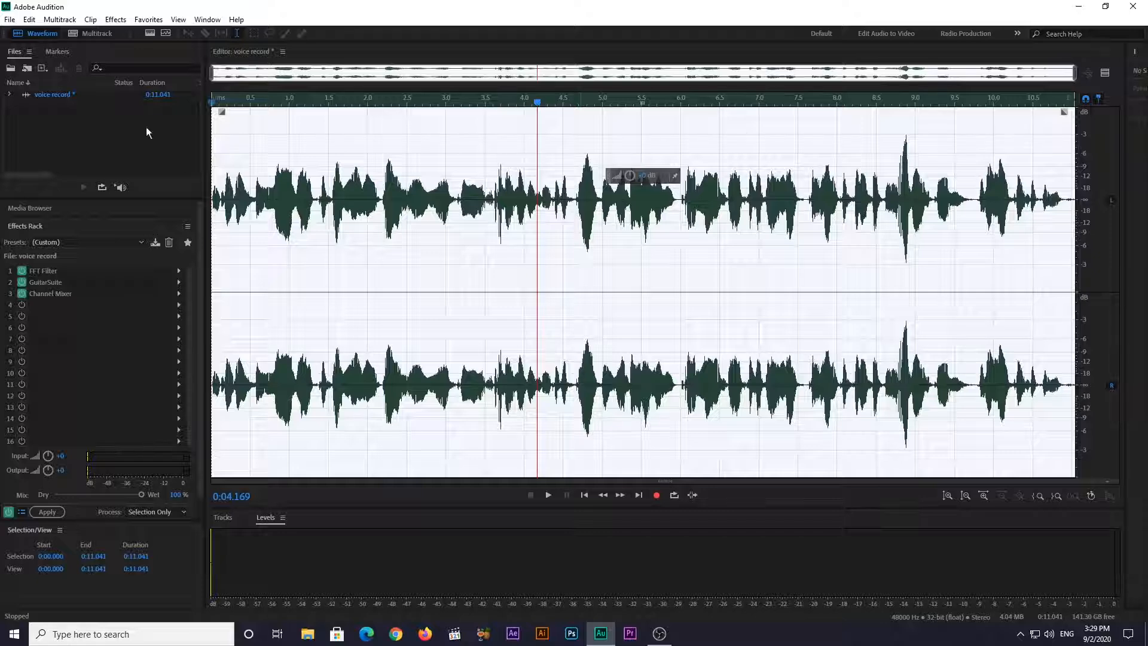
pyautogui.click(149, 19)
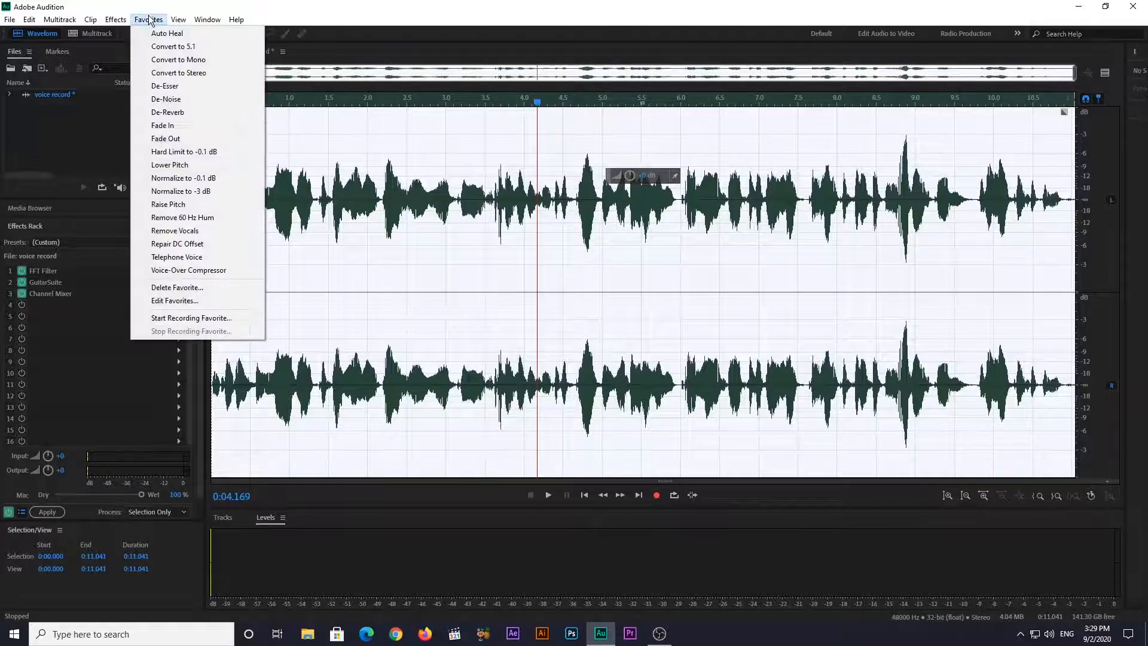
pyautogui.click(183, 178)
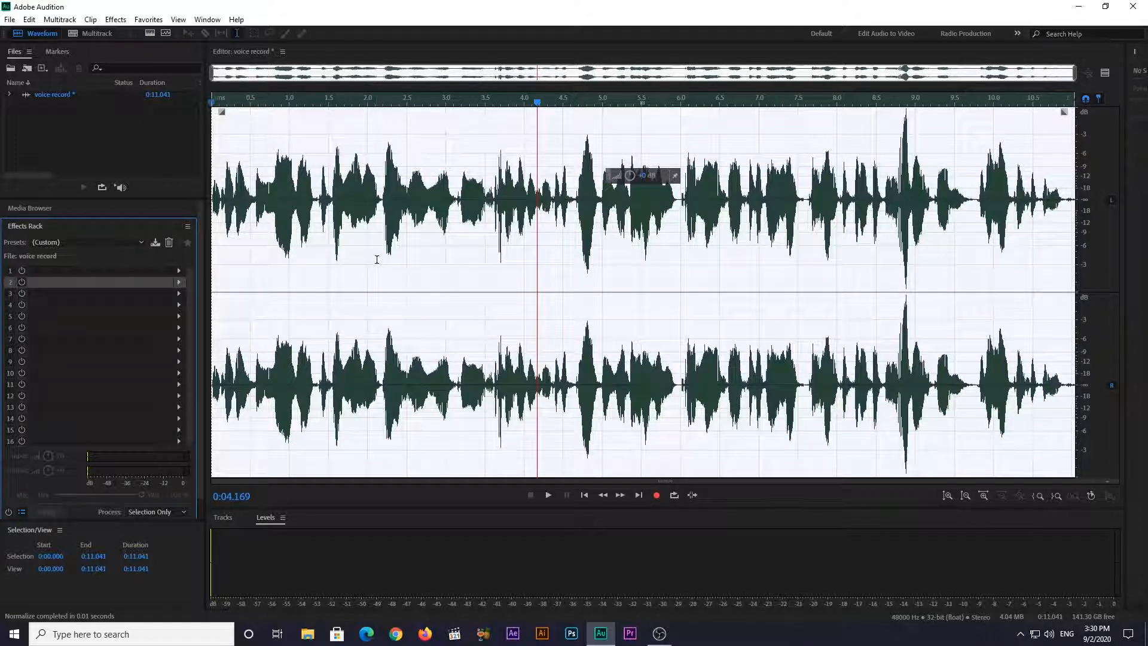
# Add Graphic Equalizer (10 Bands) with the fact23 preset to rack slot 1 and Parametric Equalizer with the fsct23 preset to slot 2
pyautogui.click(179, 271)
pyautogui.moveTo(278, 342)
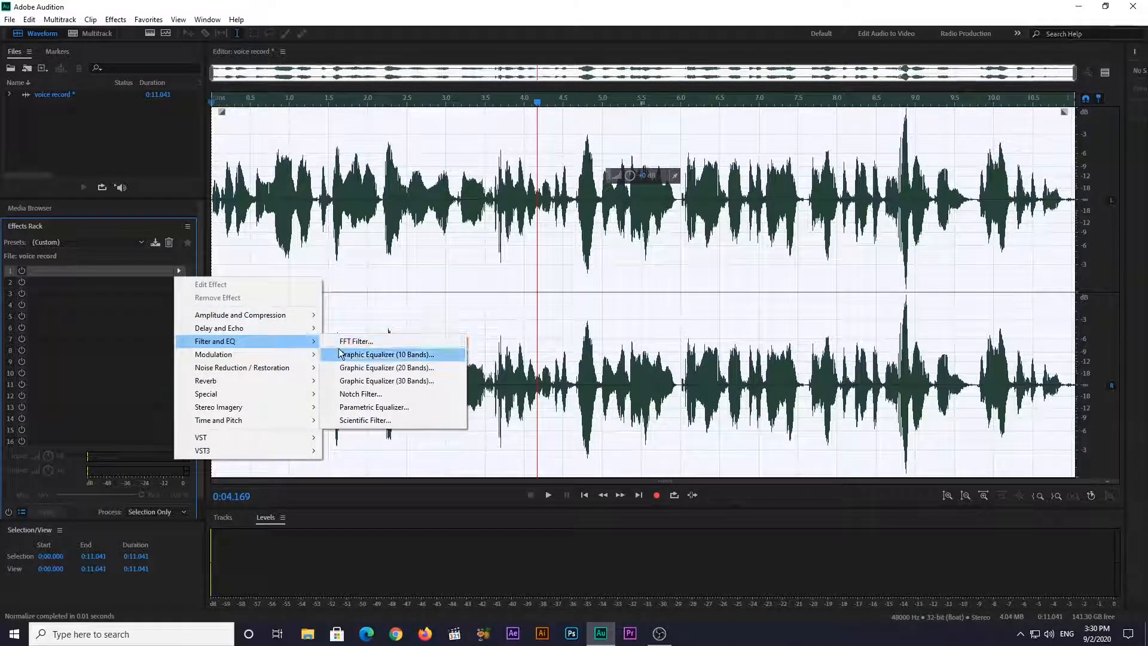
pyautogui.click(375, 357)
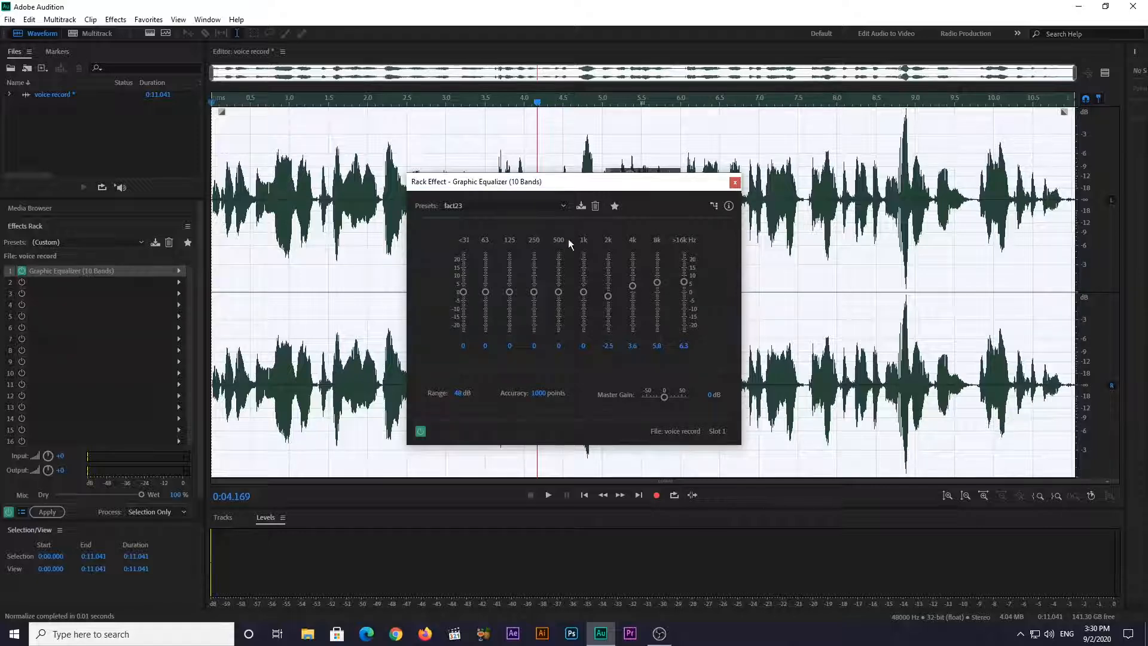
pyautogui.click(179, 282)
pyautogui.moveTo(276, 359)
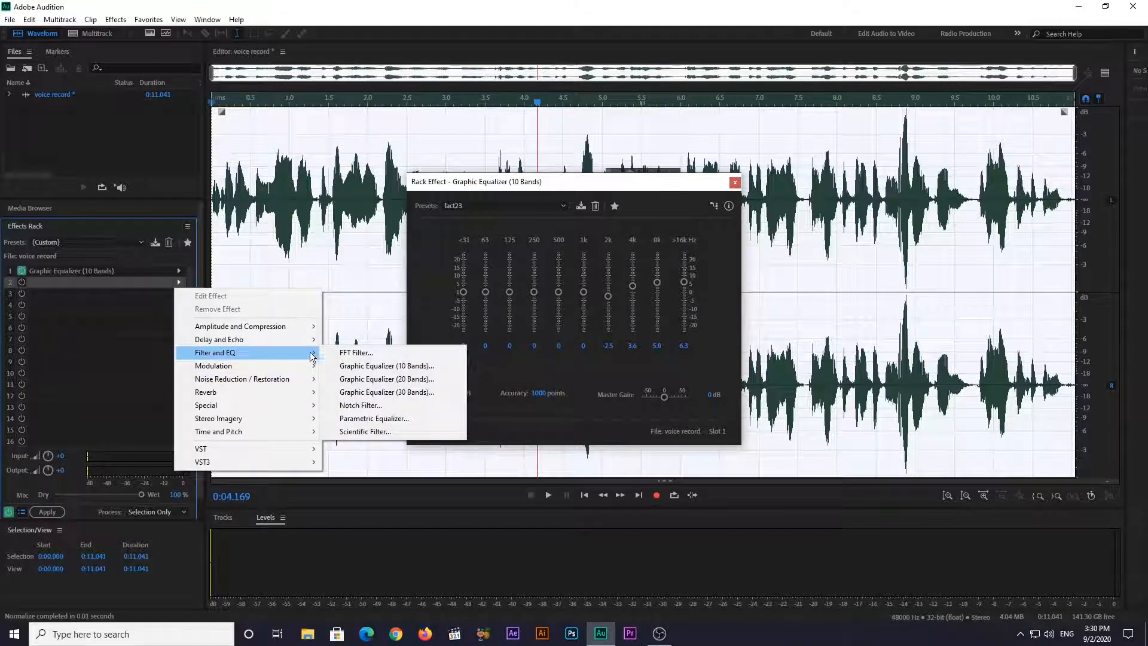
pyautogui.click(403, 418)
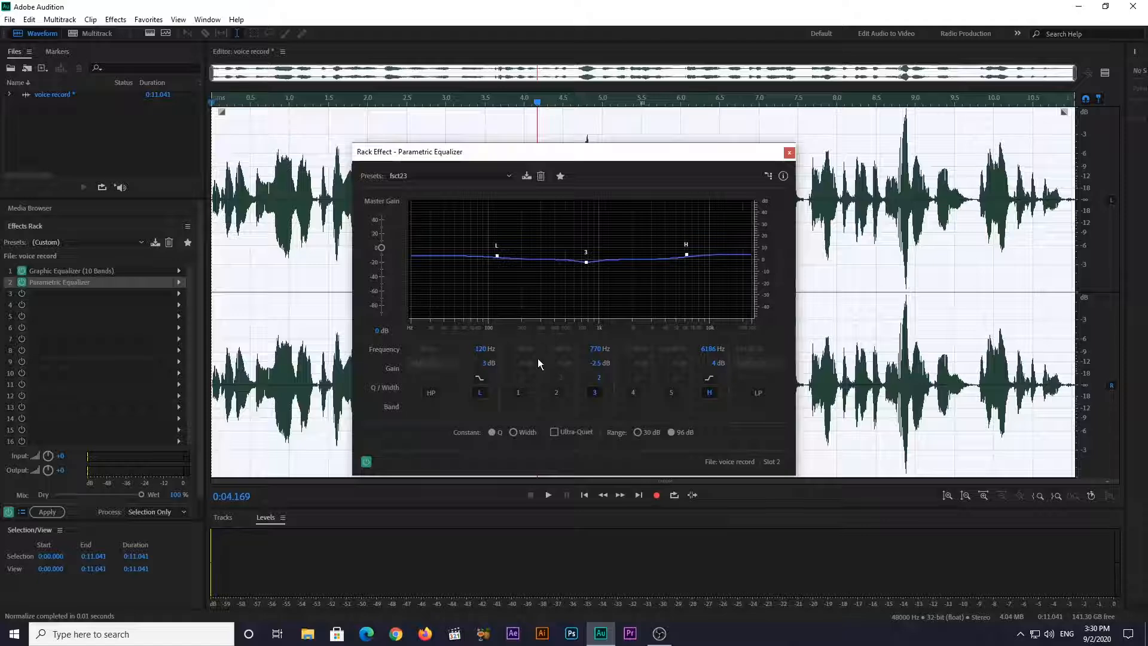
# Play the recording while switching the Parametric Equalizer off and on again to compare the sound
pyautogui.press('space')
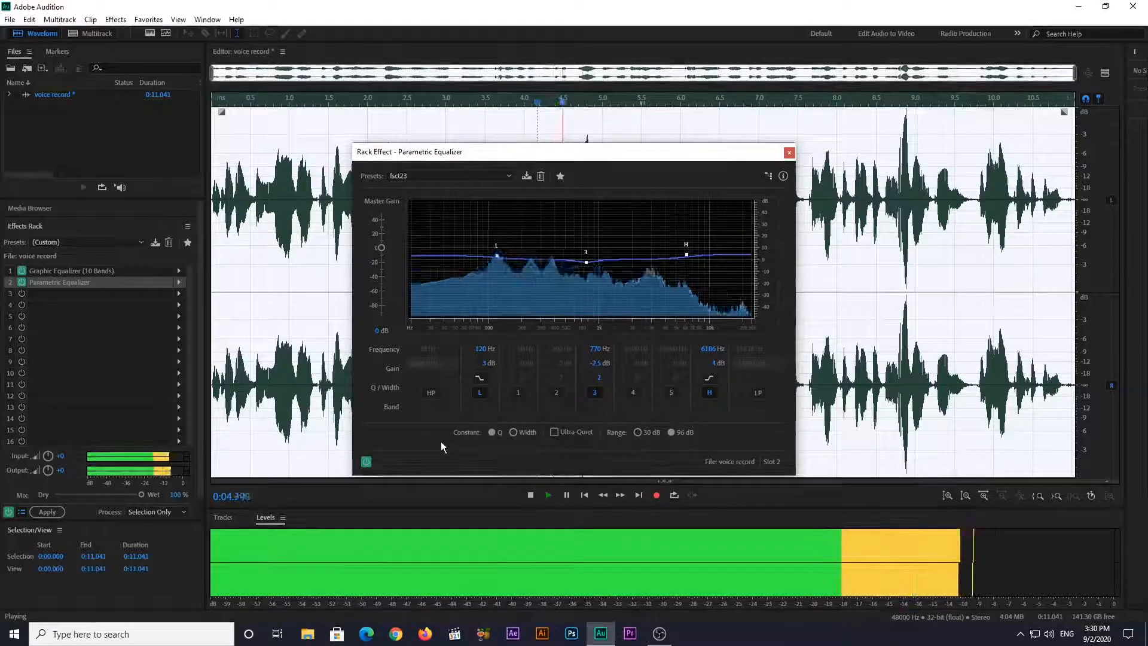
pyautogui.click(366, 462)
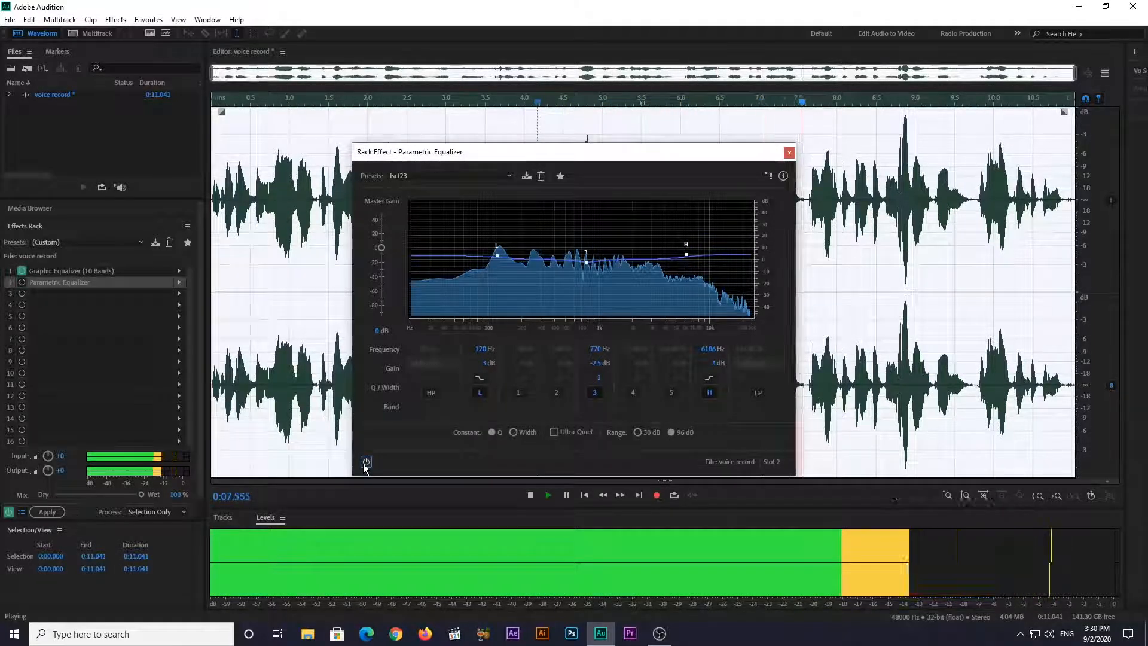
pyautogui.click(365, 462)
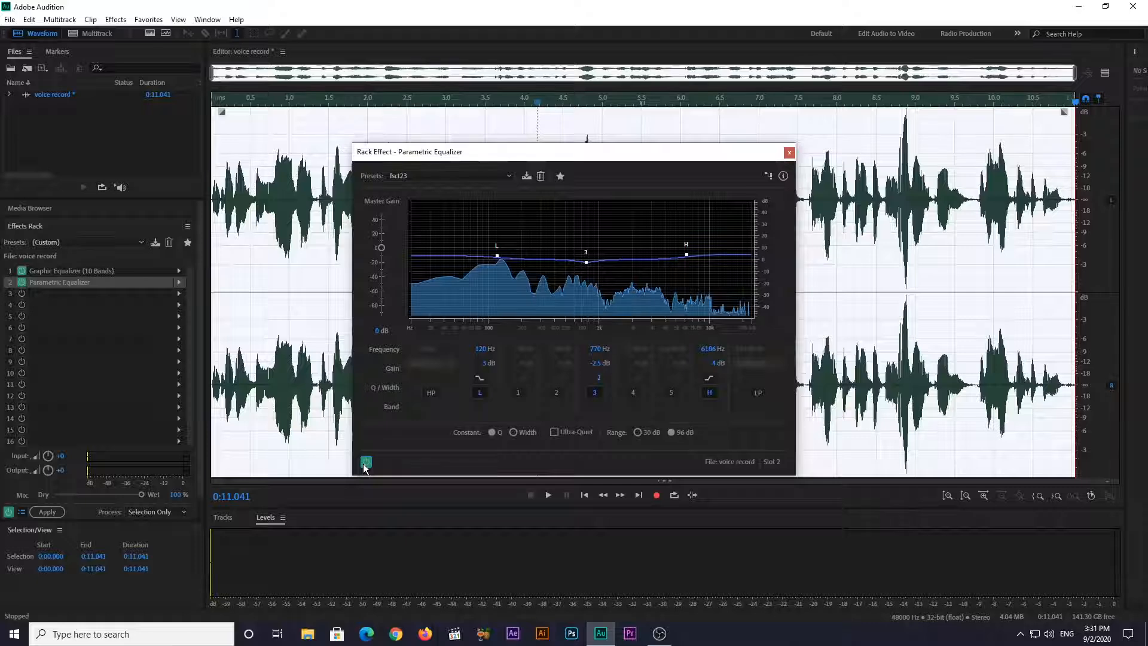
# Add an FFT Filter with the Kill The Mic Rumble preset to rack slot 3
pyautogui.click(180, 293)
pyautogui.moveTo(240, 368)
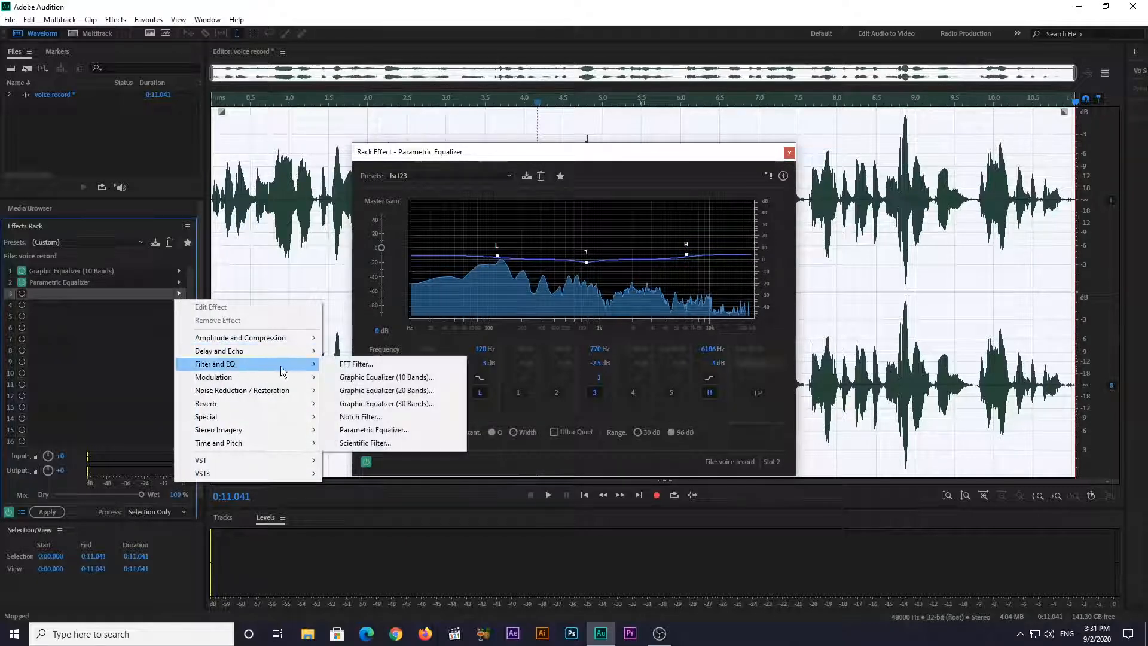
pyautogui.click(366, 365)
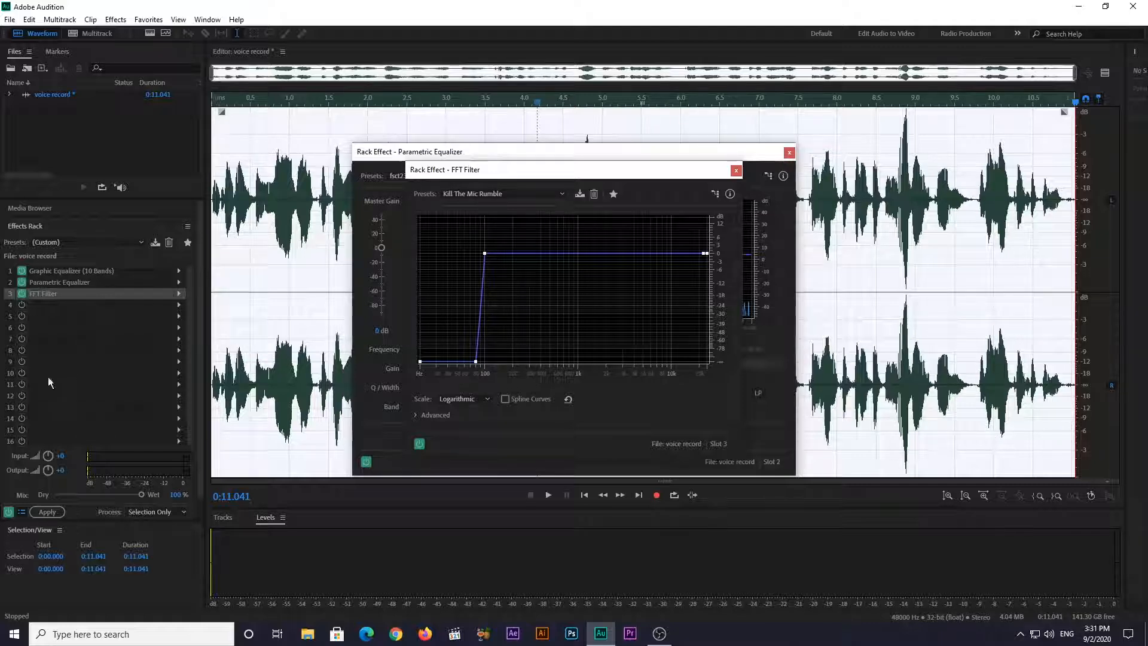
# Apply the three rack effects to the recording and play the processed voice from the beginning
pyautogui.click(47, 512)
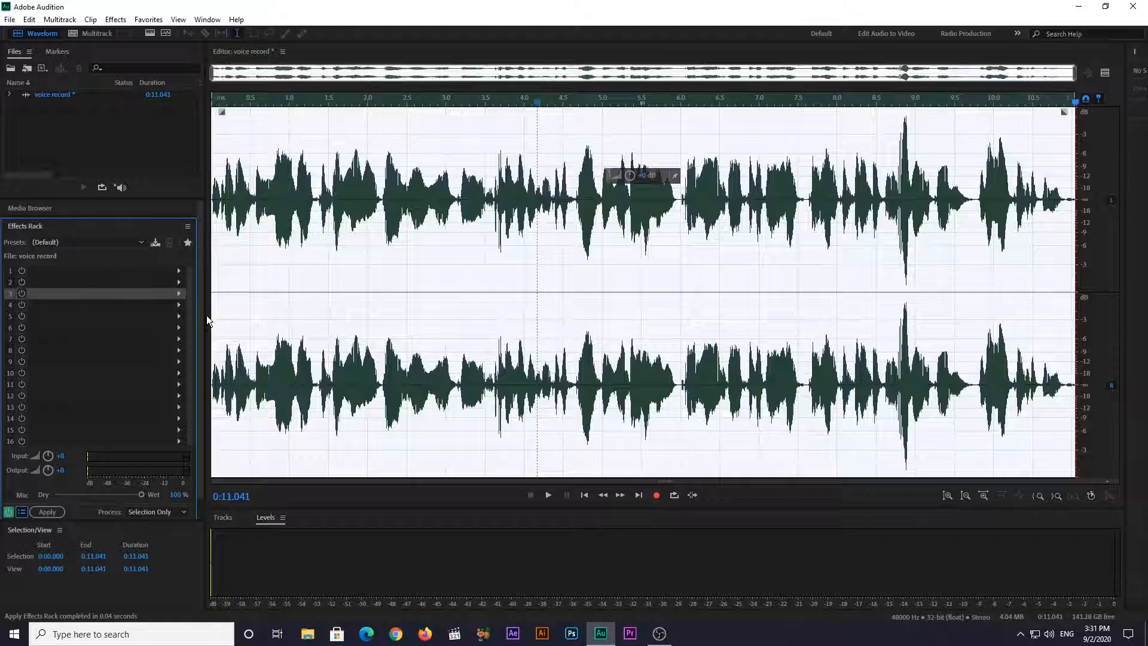
pyautogui.press('space')
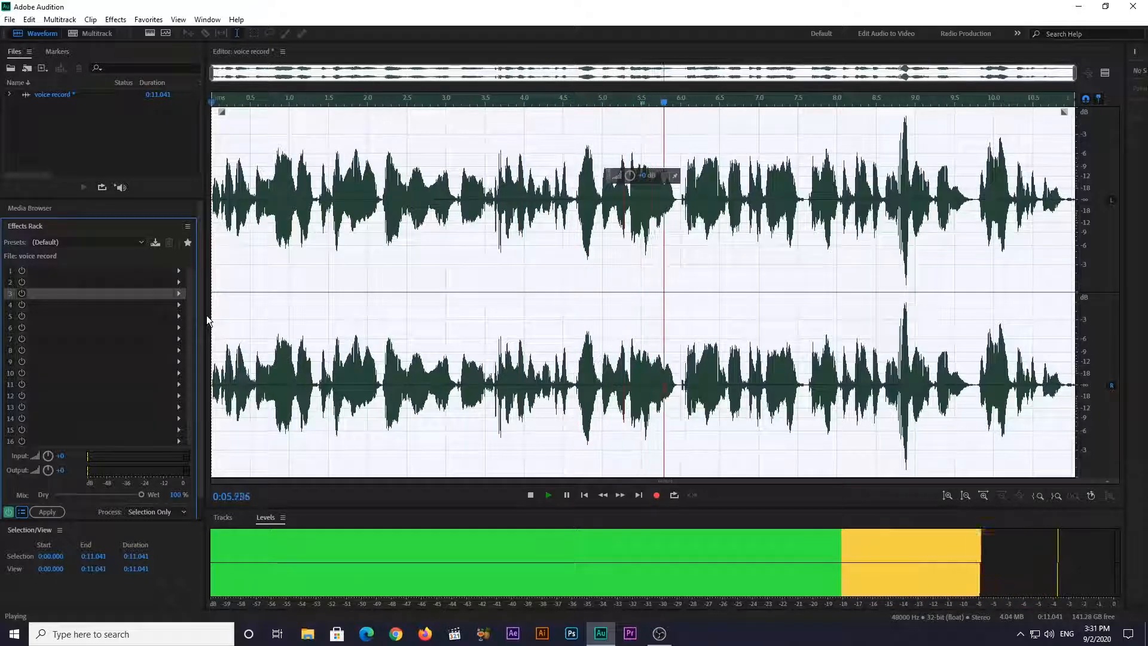
pyautogui.press('space')
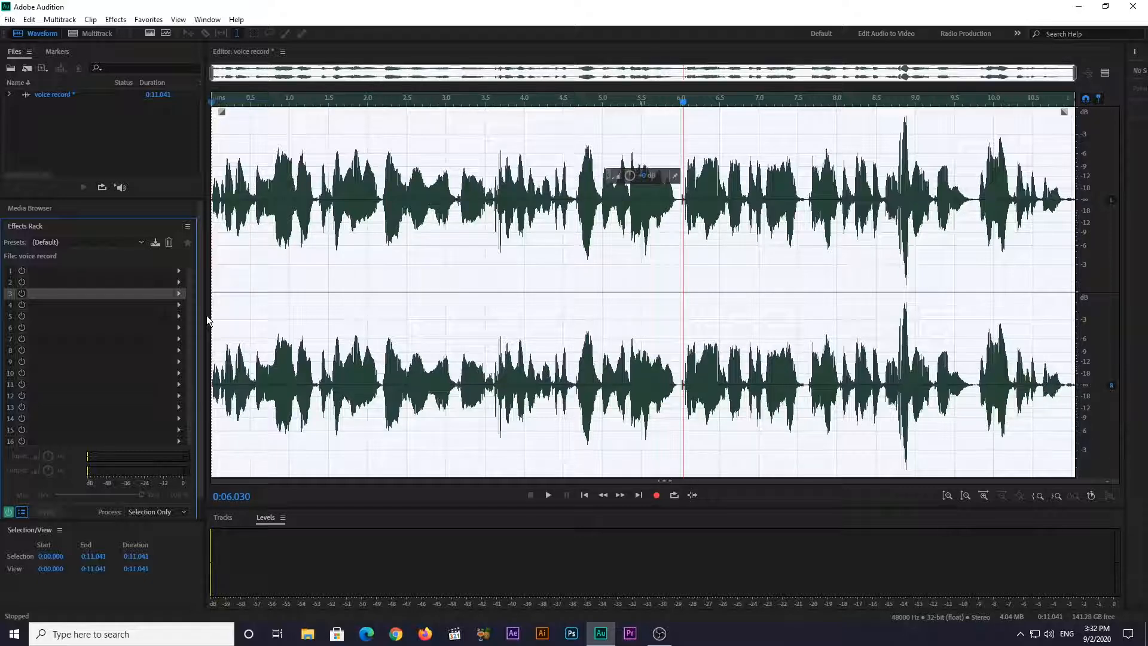
# Delete the entire processed recording and record a new voice take of about 17.6 seconds in the same file
pyautogui.press('Delete')
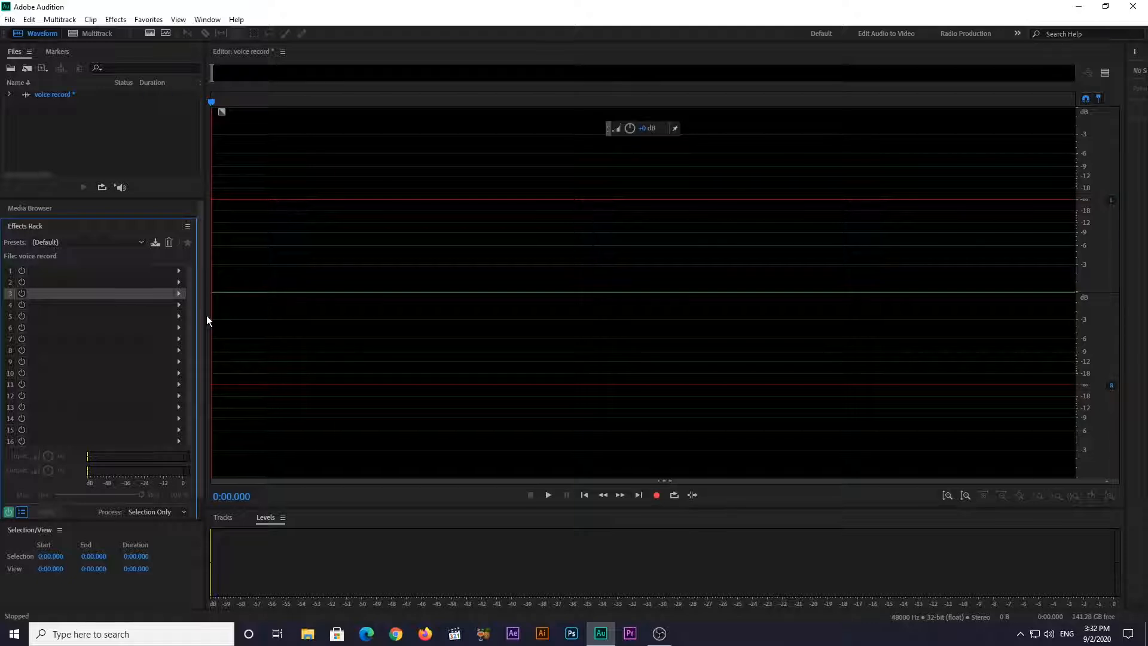
pyautogui.click(657, 495)
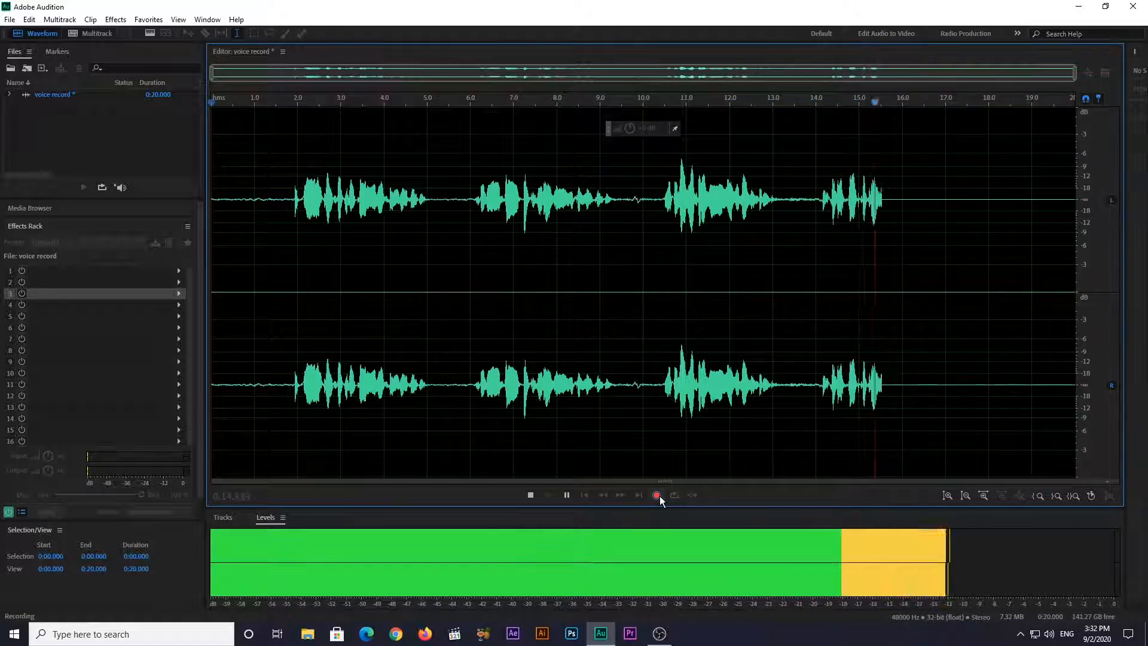
pyautogui.click(658, 496)
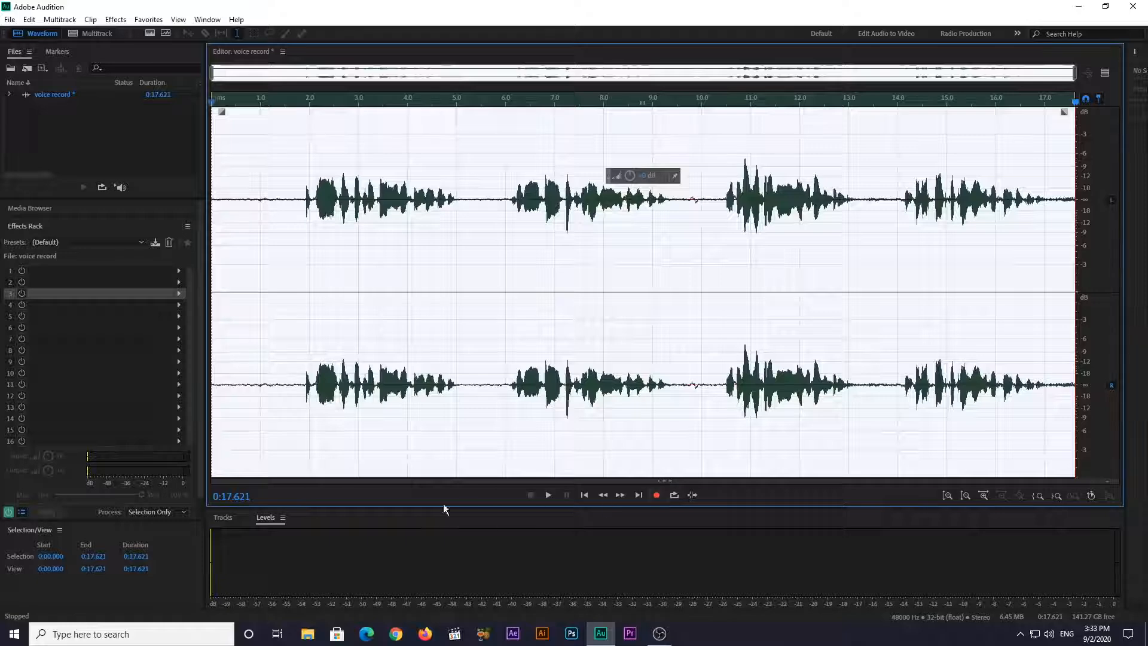
# Capture a noise print from the speech-free section between about 0.5 and 1.7 seconds of the new take
pyautogui.click(237, 198)
pyautogui.moveTo(237, 198); pyautogui.dragTo(296, 198)
pyautogui.rightClick(273, 223)
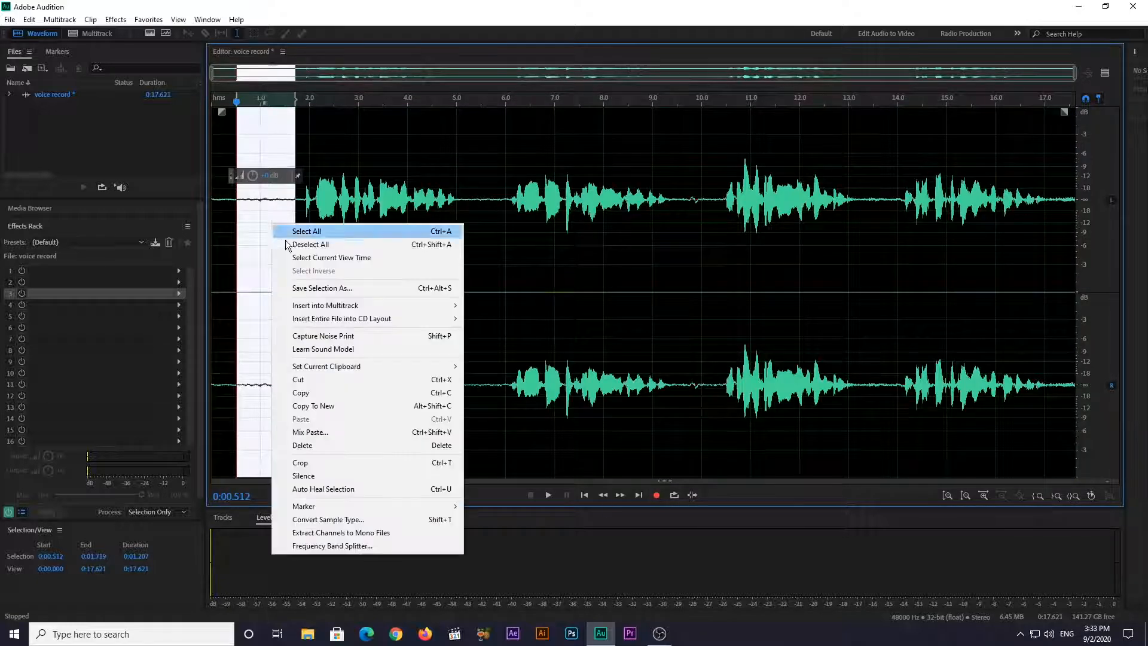
pyautogui.click(334, 340)
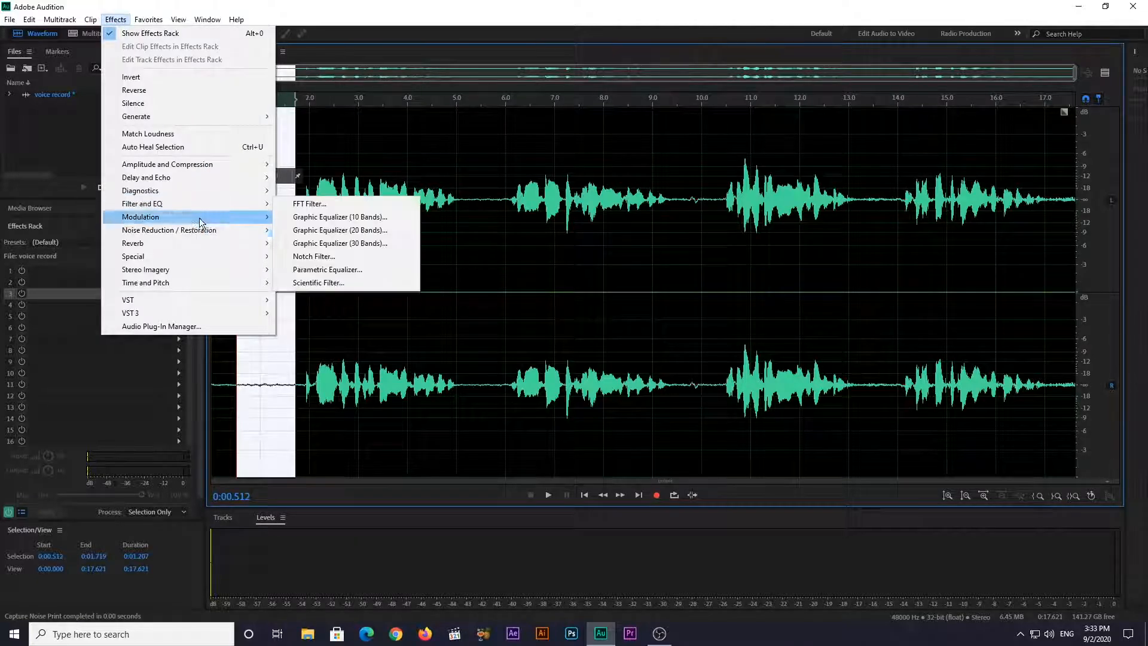
# Apply Noise Reduction to the entire voice recording using the captured noise print
pyautogui.moveTo(214, 233)
pyautogui.click(340, 243)
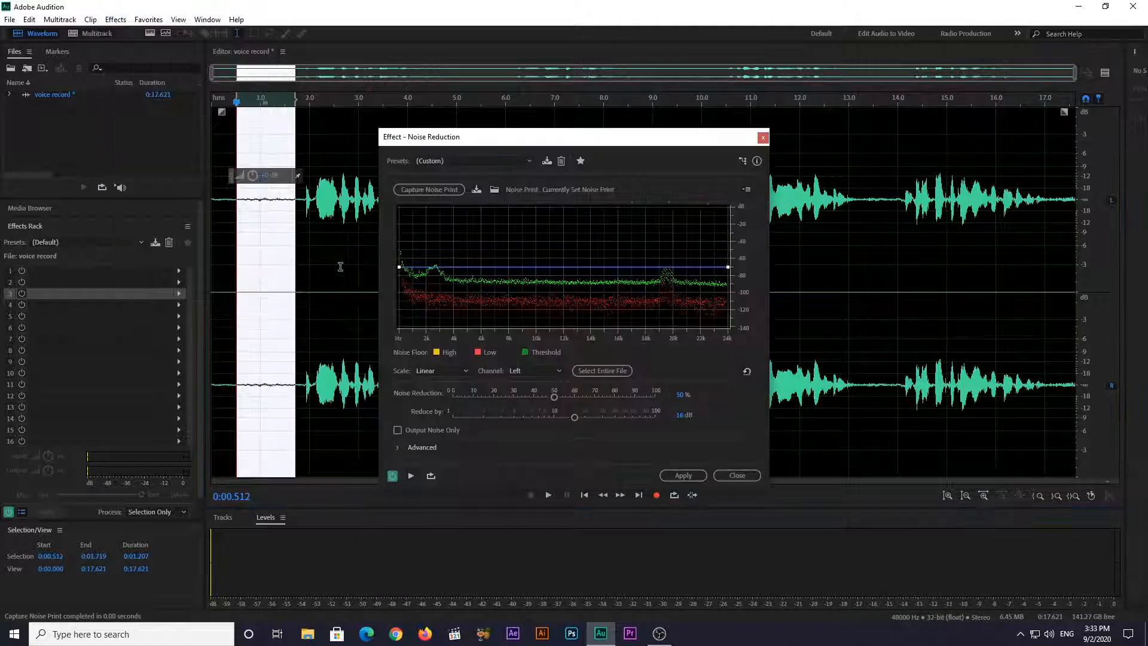
pyautogui.click(597, 374)
pyautogui.click(682, 476)
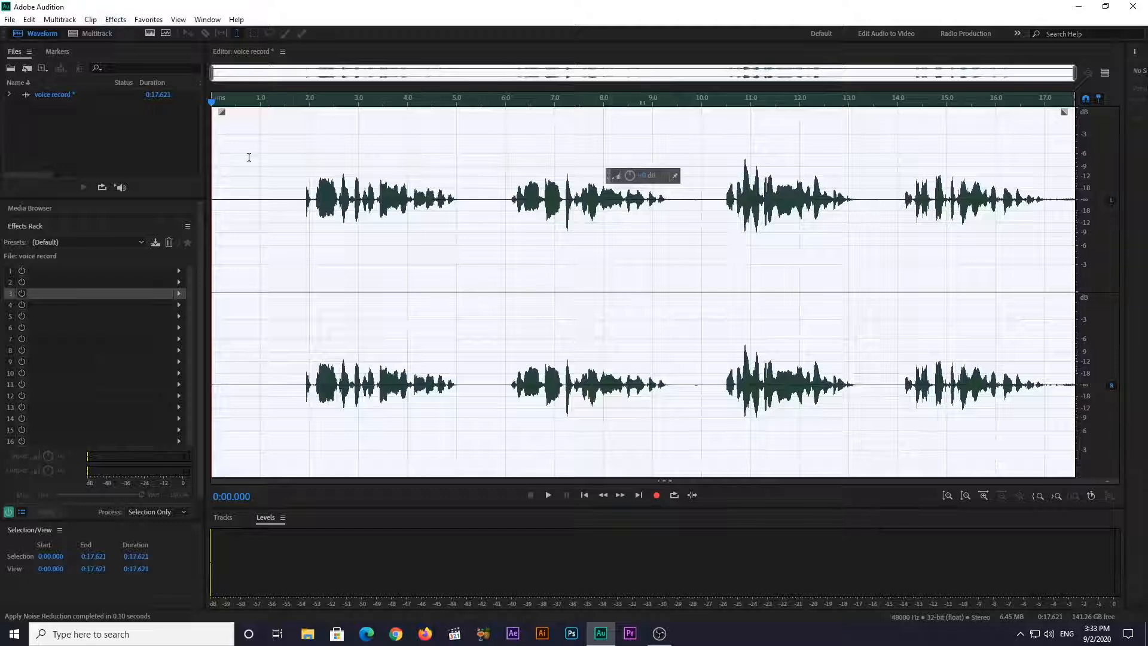
# Delete the silent lead-in and pauses from the take and apply the Podcast Voice rack preset to it
pyautogui.moveTo(302, 206); pyautogui.dragTo(15, 209)
pyautogui.press('Delete')
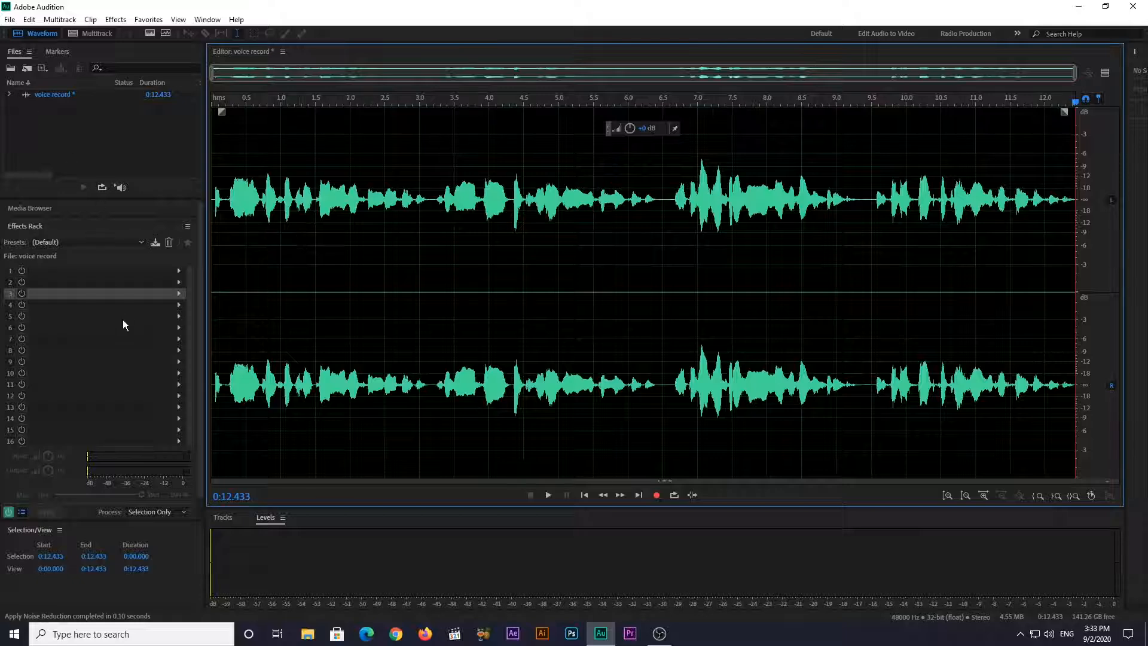
pyautogui.click(92, 238)
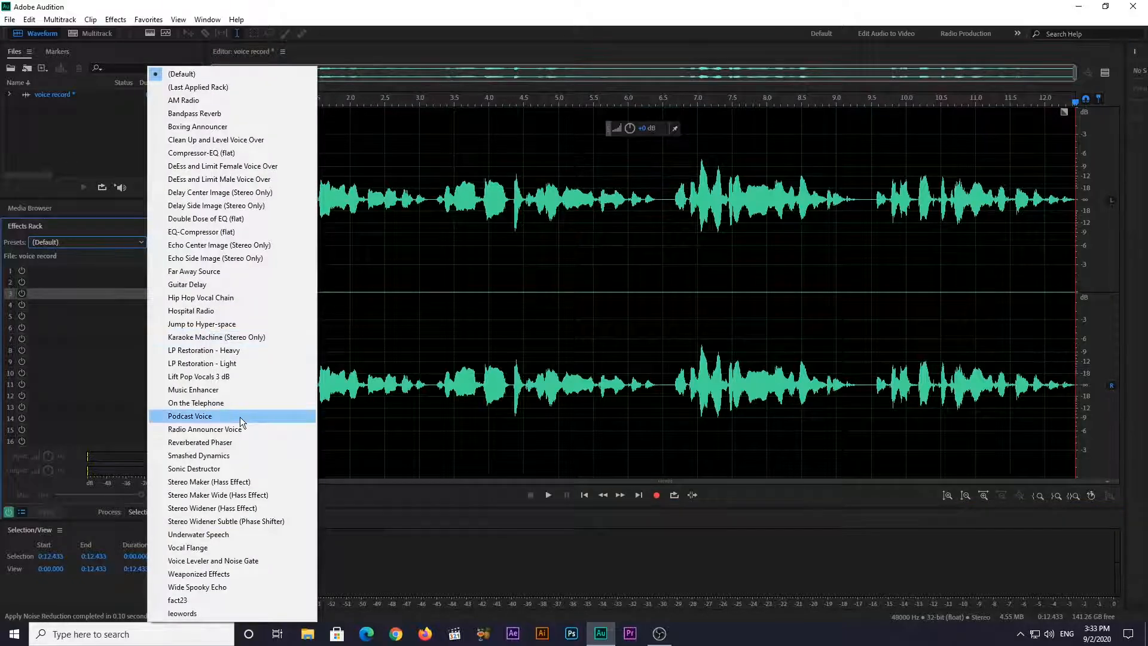
pyautogui.click(240, 417)
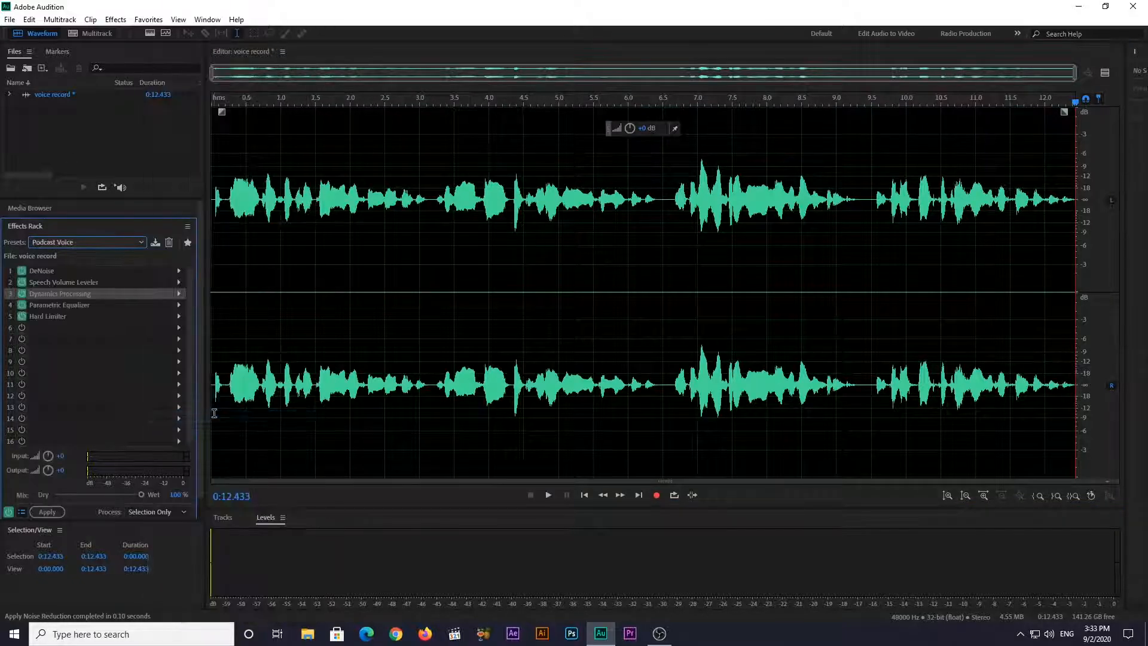
pyautogui.click(46, 513)
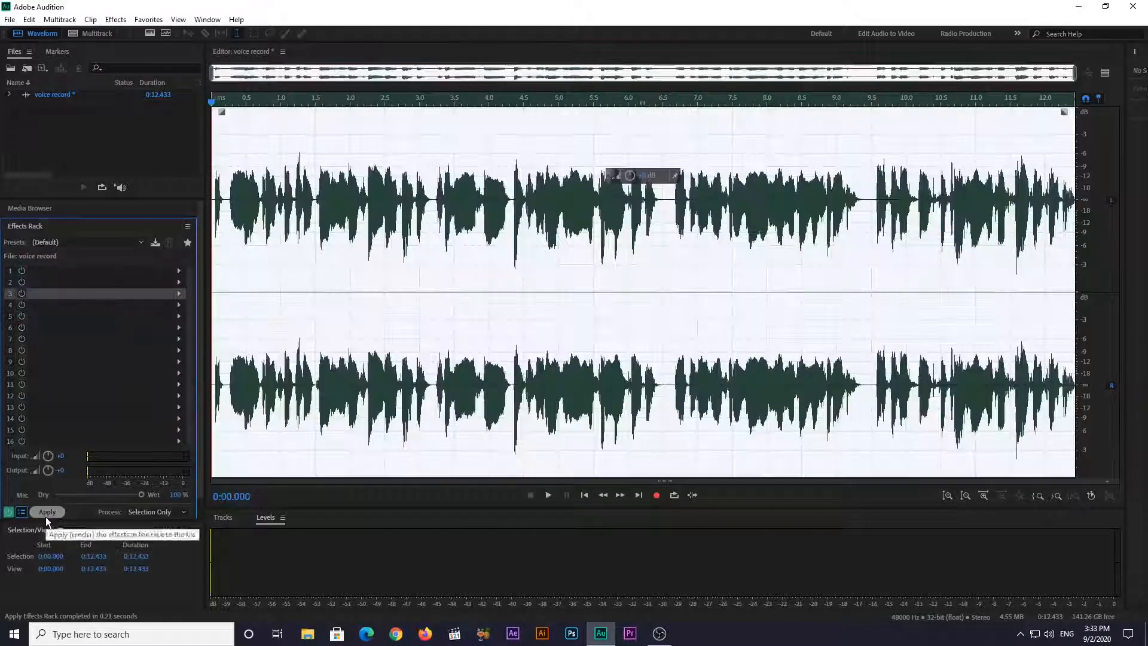
# Add Studio Reverb to rack slot 1 and play the recording with its default settings
pyautogui.click(115, 20)
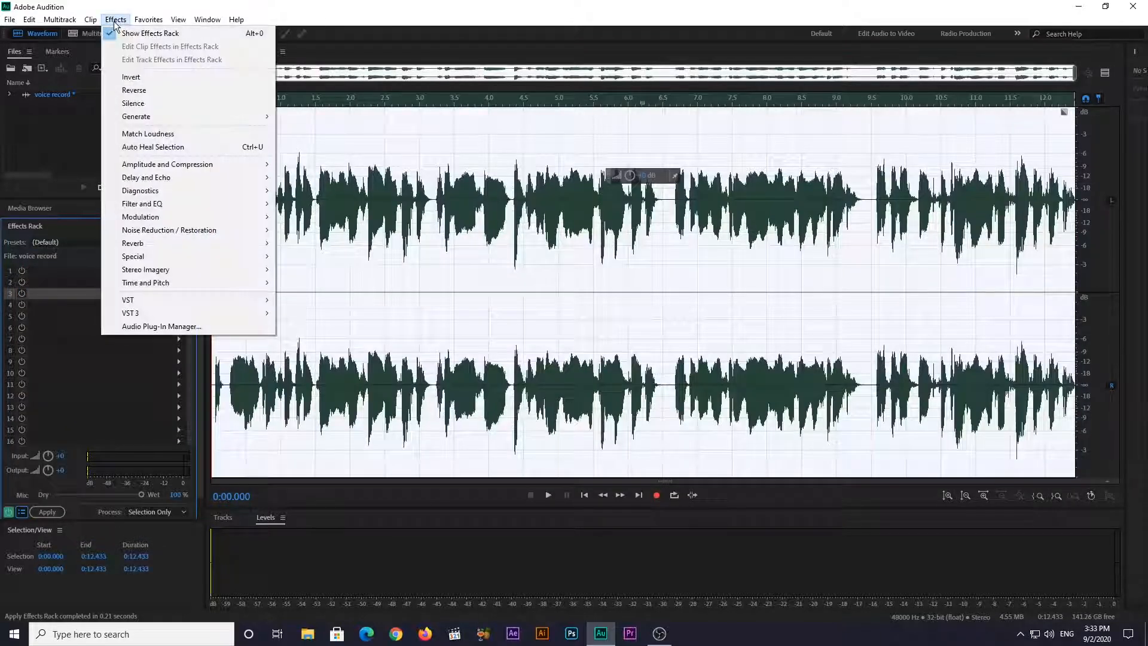
pyautogui.click(44, 317)
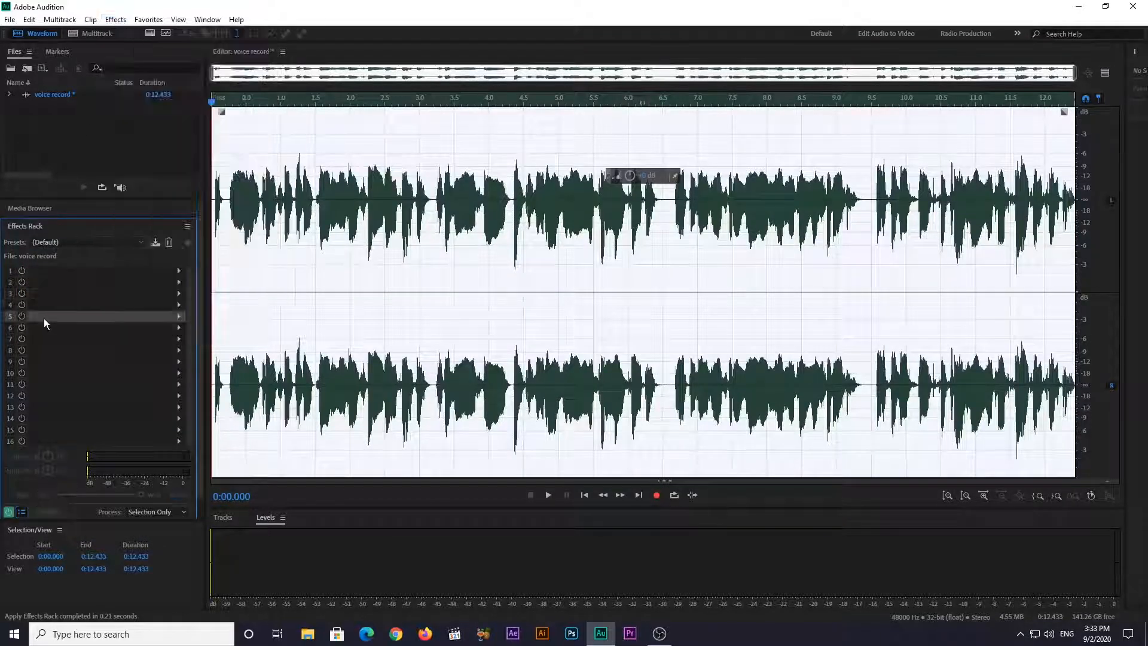
pyautogui.click(179, 272)
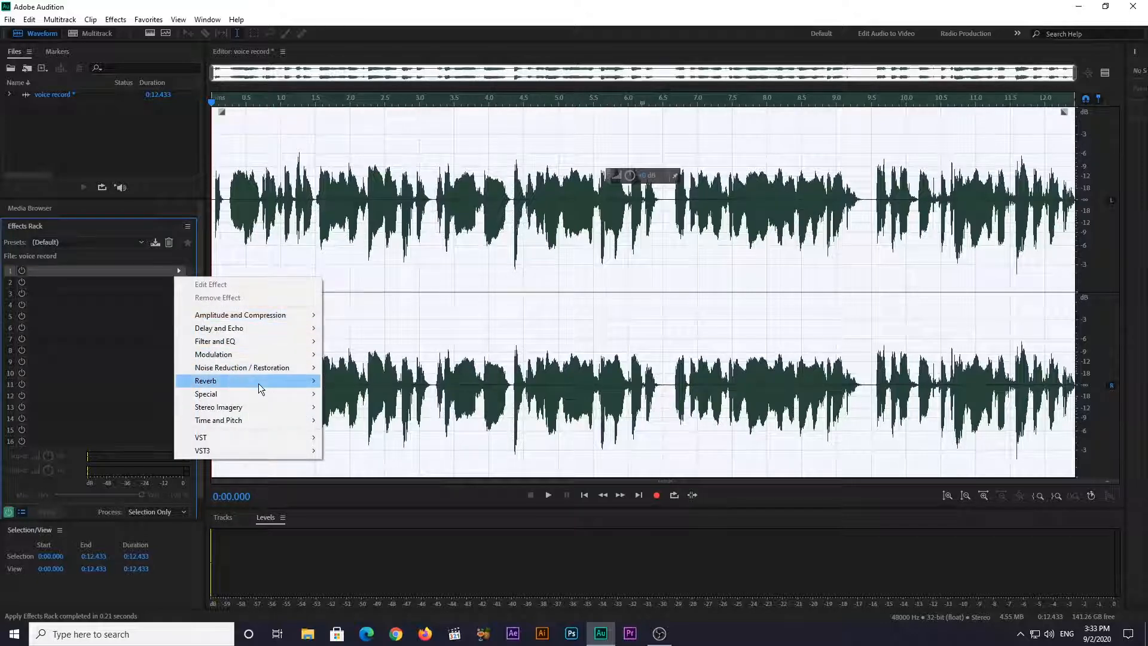
pyautogui.moveTo(273, 386)
pyautogui.click(388, 423)
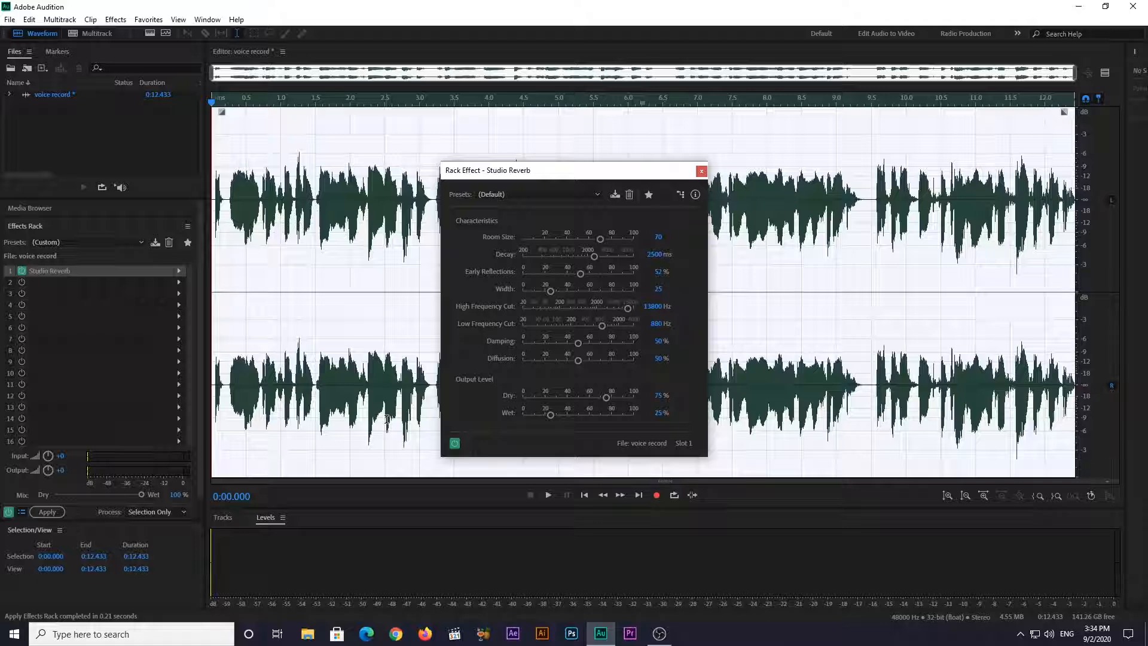
pyautogui.press('space')
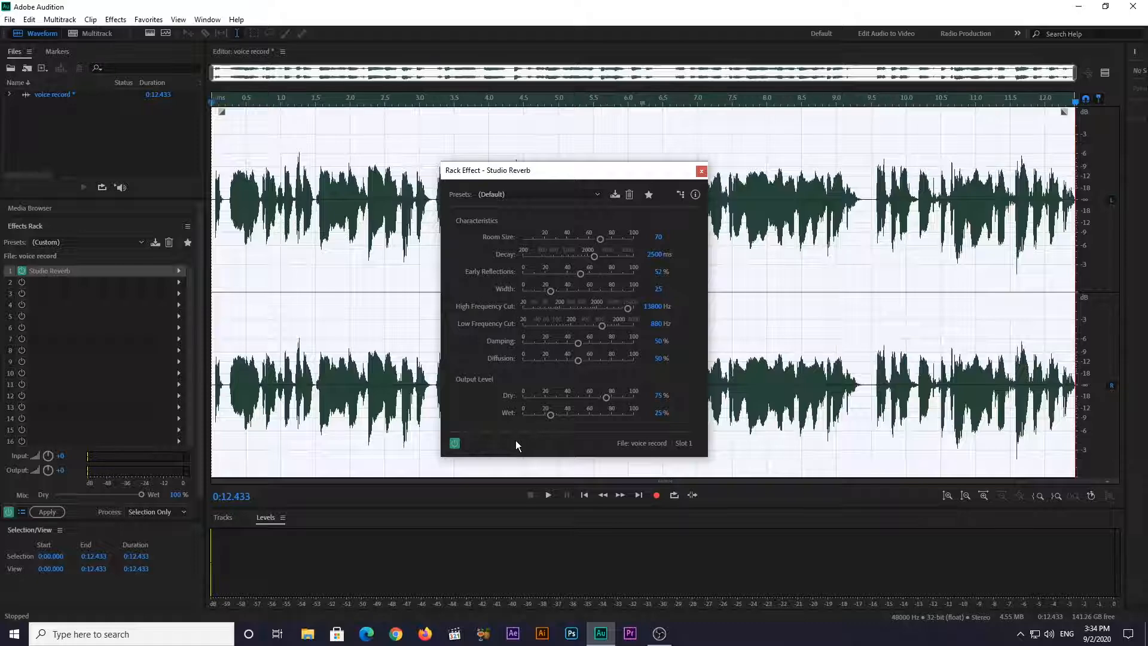
# Set the Studio Reverb's dry level to about 90%, wet level to about 27% and decay to 3500 ms, and preview it
pyautogui.moveTo(606, 397)
pyautogui.mouseDown()
pyautogui.moveTo(636, 398)
pyautogui.moveTo(626, 397)
pyautogui.mouseUp()
pyautogui.moveTo(549, 415); pyautogui.dragTo(553, 417)
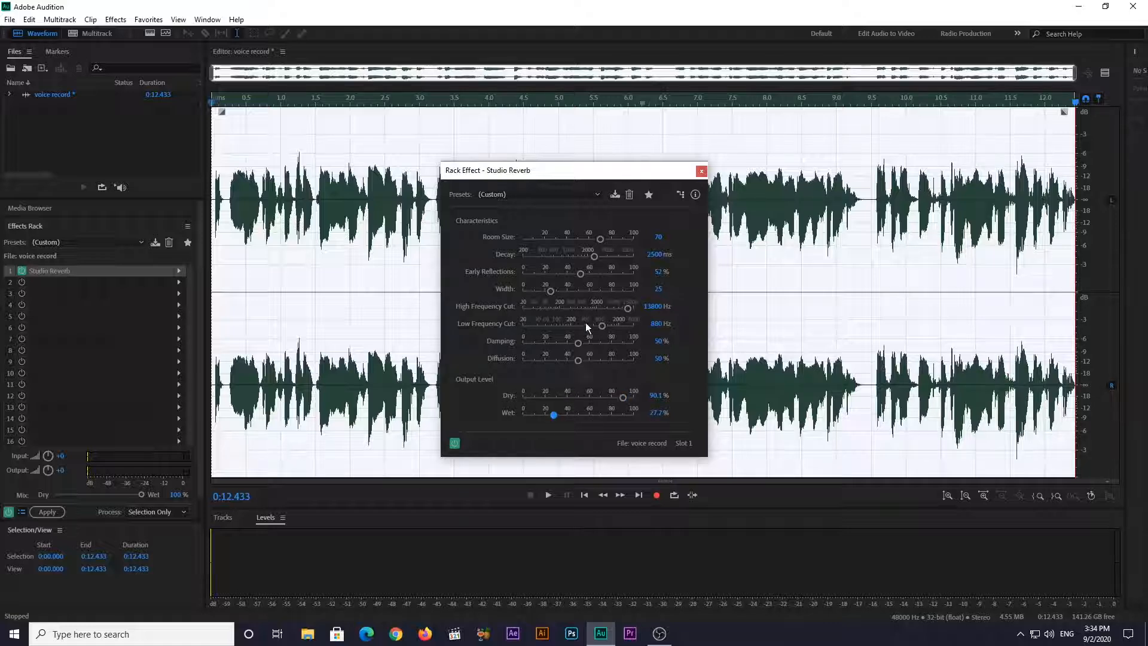
pyautogui.click(651, 254)
pyautogui.write('3500')
pyautogui.press('Return')
pyautogui.press('space')
# Choose the Great Hall preset for the Studio Reverb and play part of the recording with it
pyautogui.click(541, 193)
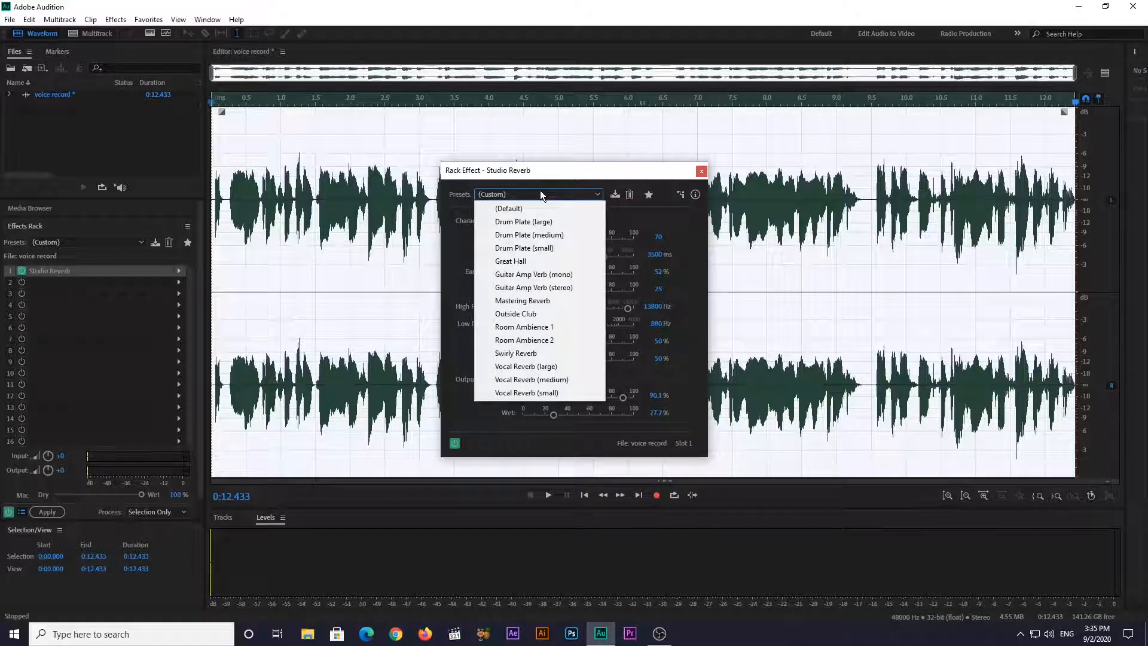
pyautogui.click(539, 267)
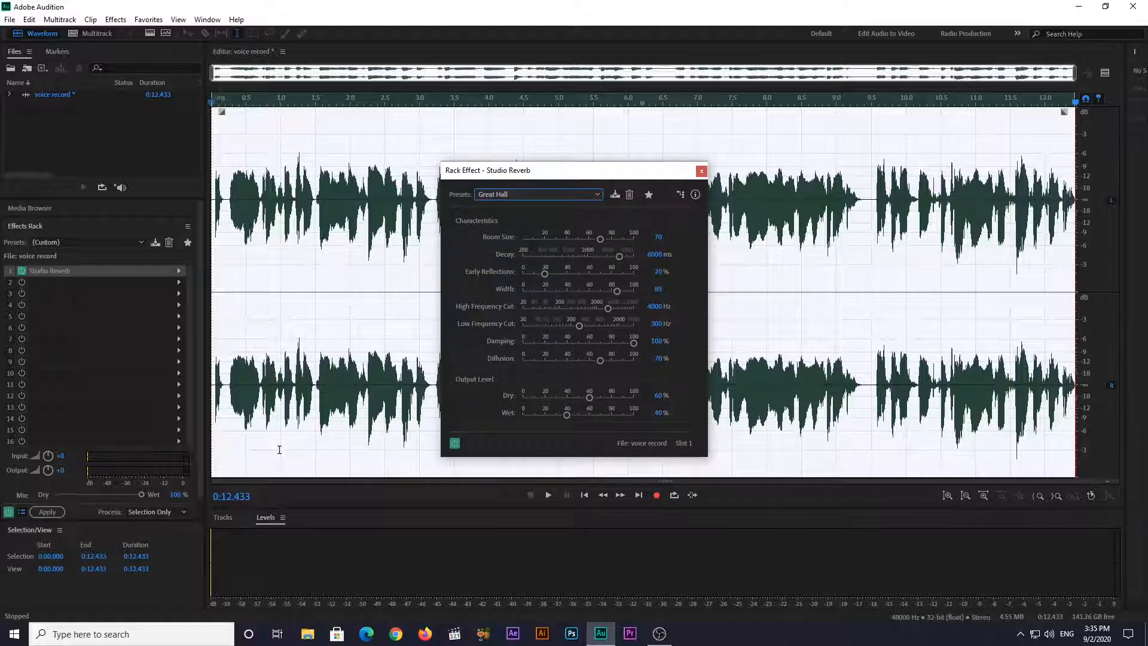
pyautogui.press('space')
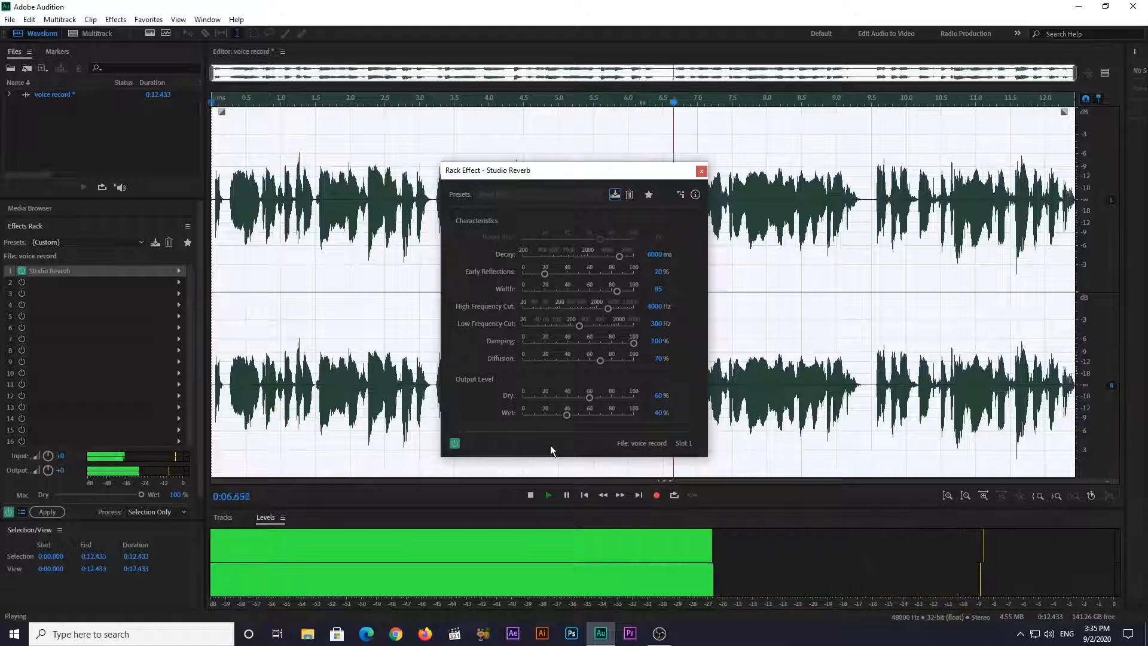
pyautogui.press('space')
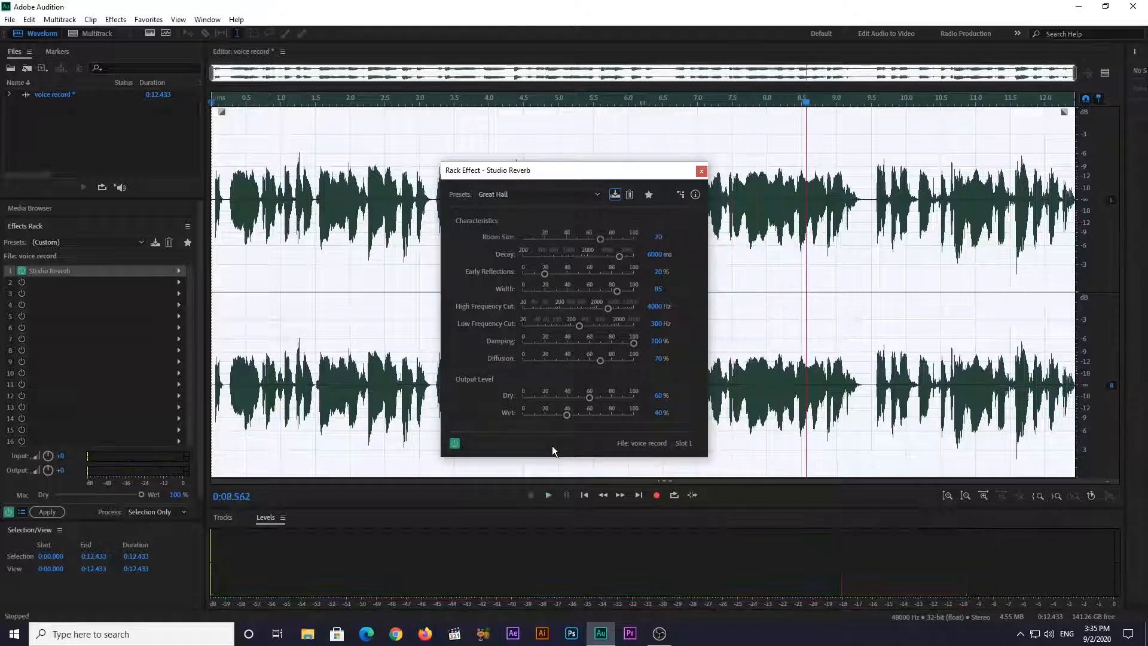
# Adjust the Great Hall reverb to about 86% dry, 35% wet and 3000 ms decay, and apply it to the recording
pyautogui.moveTo(589, 398); pyautogui.dragTo(612, 405)
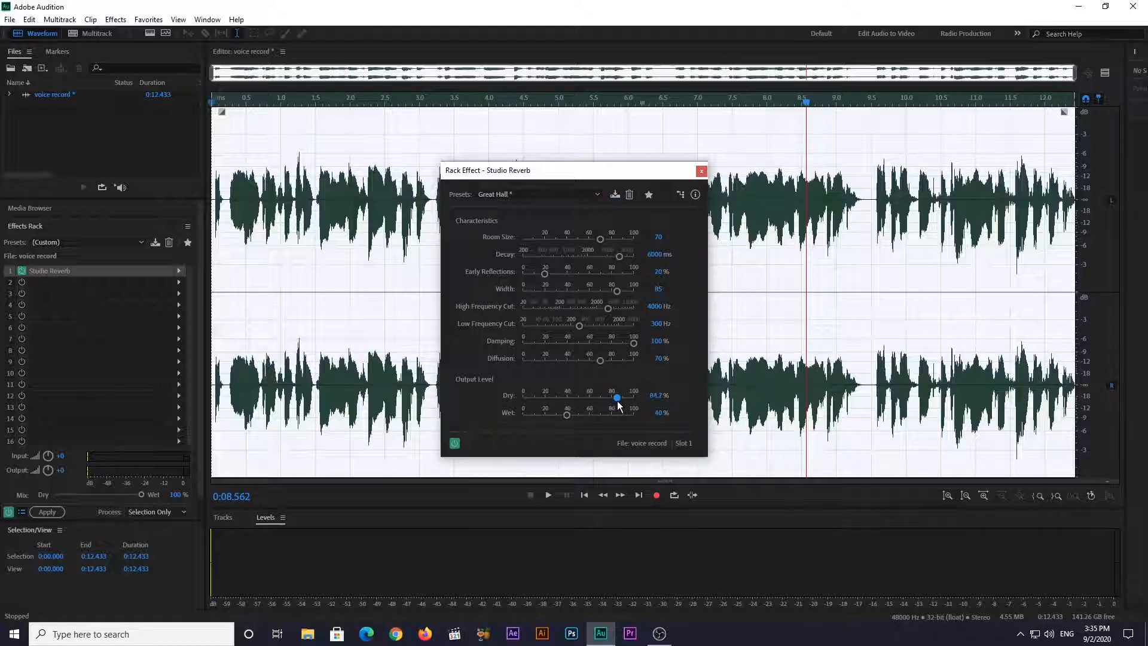
pyautogui.moveTo(567, 415); pyautogui.dragTo(561, 414)
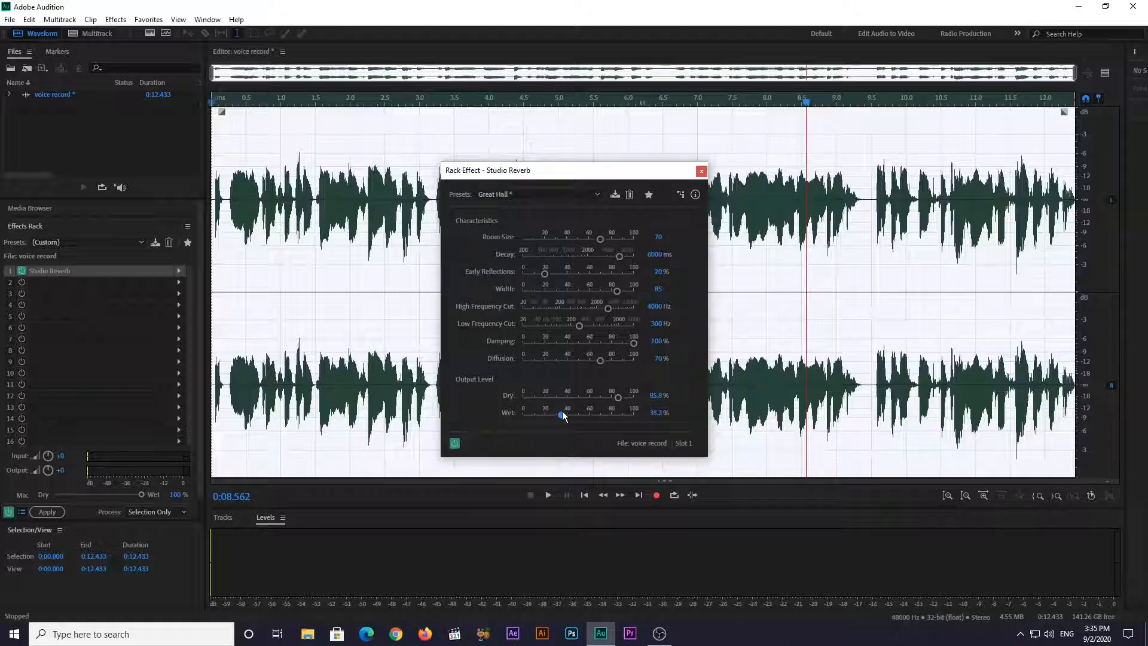
pyautogui.click(656, 256)
pyautogui.write('3000')
pyautogui.press('Return')
pyautogui.press('space')
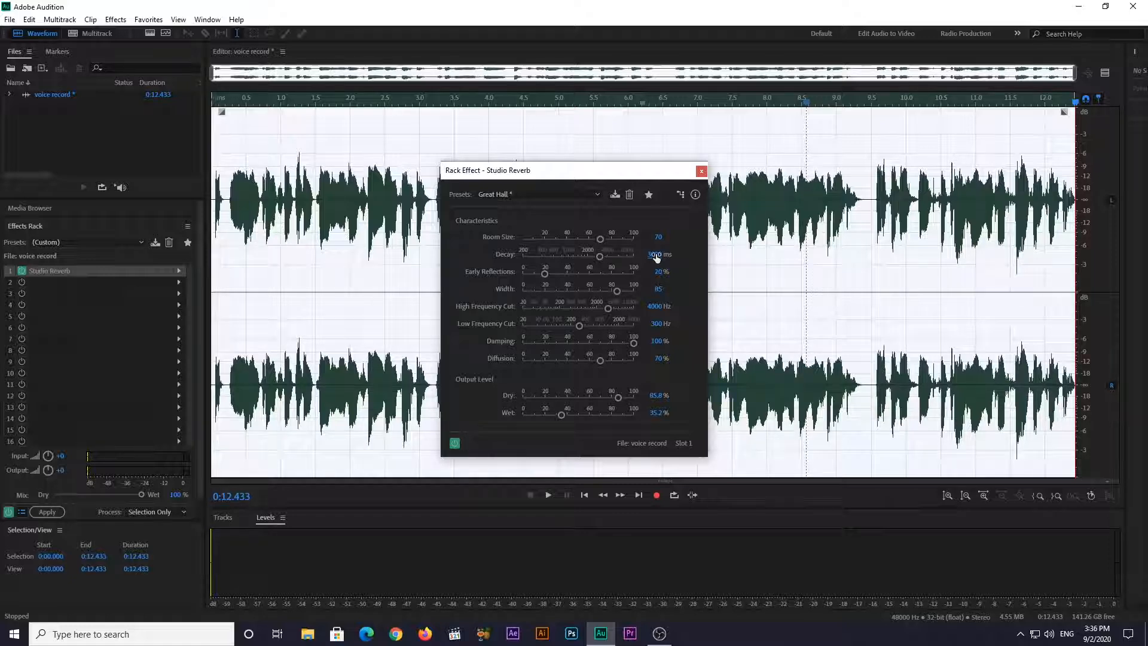
pyautogui.click(49, 514)
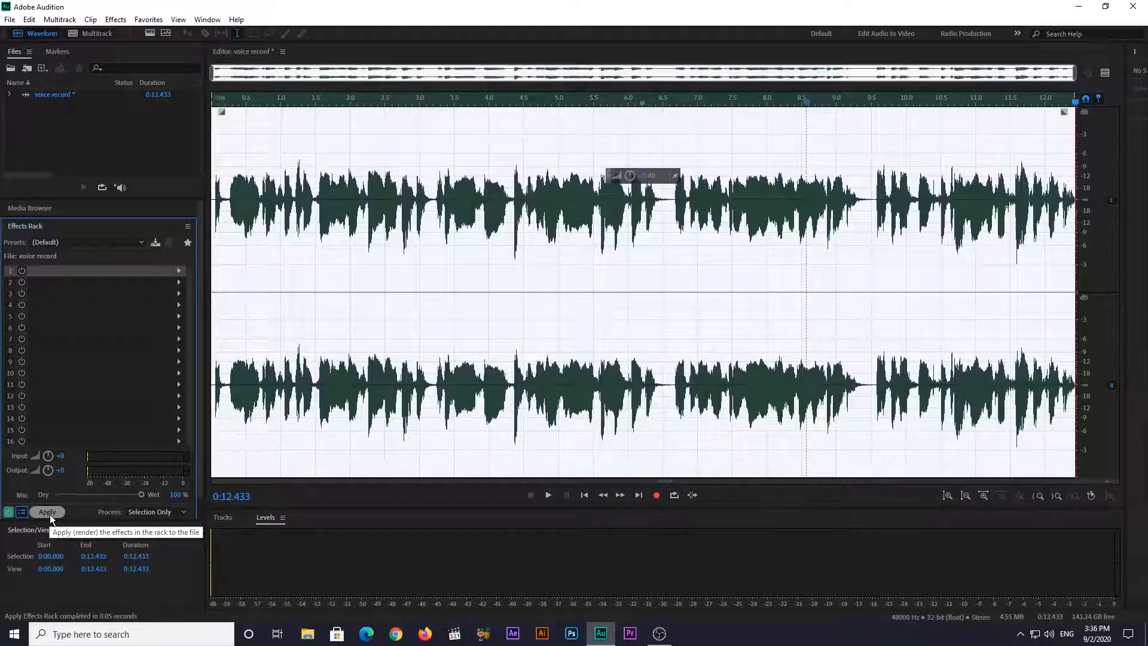
# Save the processed recording as voice record.wav in Wave PCM format
pyautogui.hotkey('ctrl', 'shift', 'e')
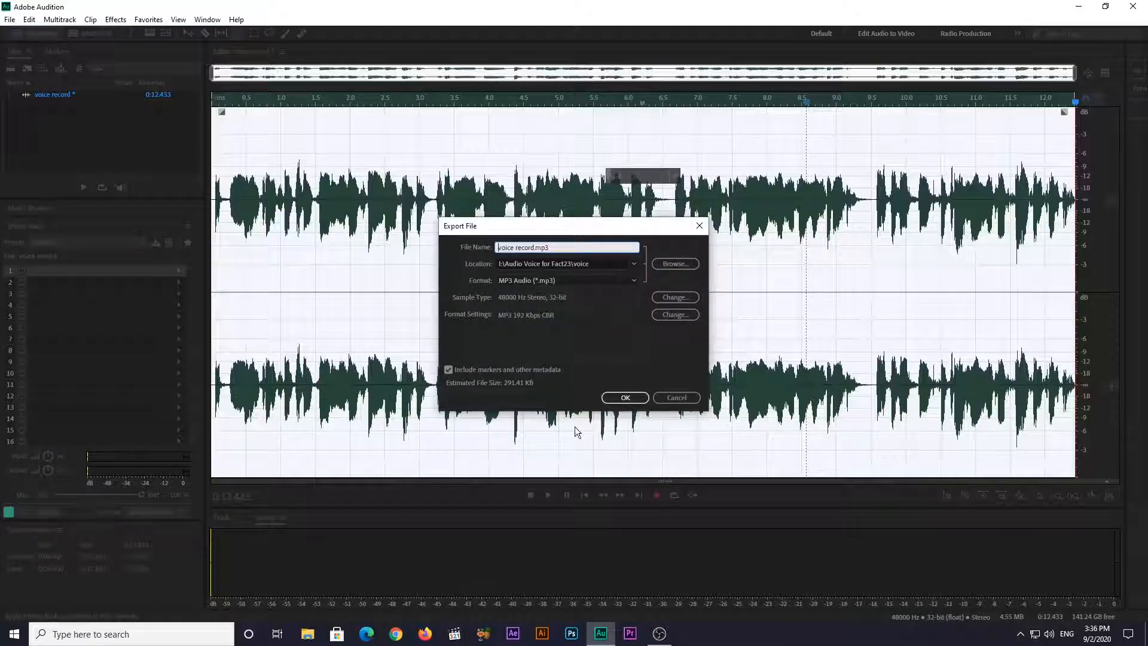
pyautogui.click(672, 397)
pyautogui.click(9, 19)
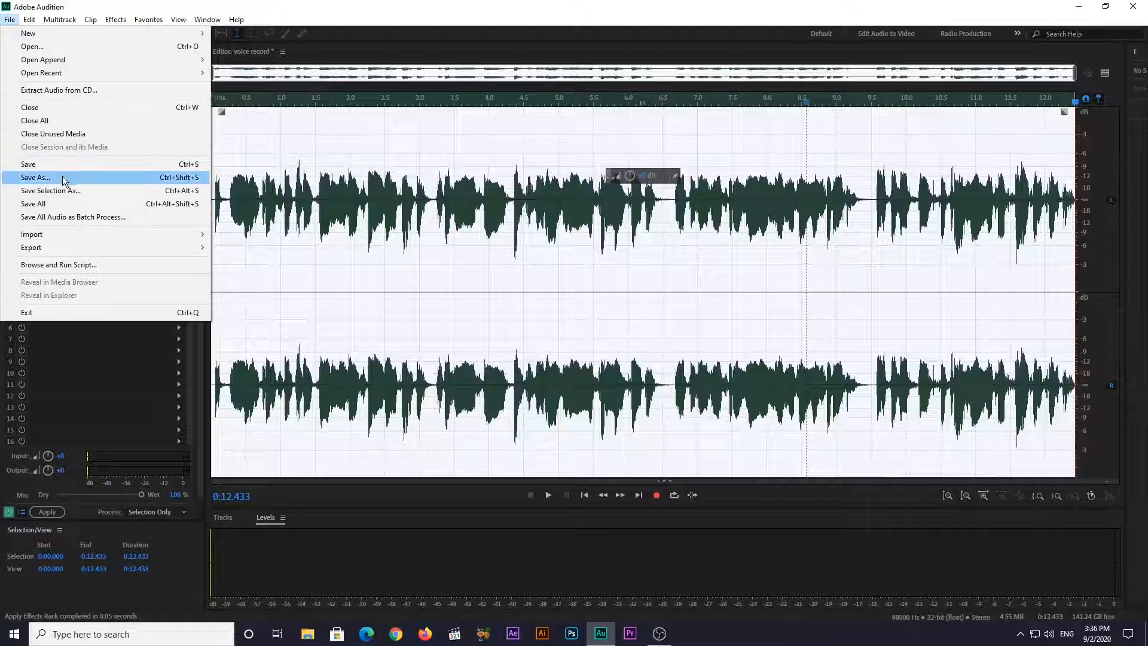
pyautogui.click(66, 169)
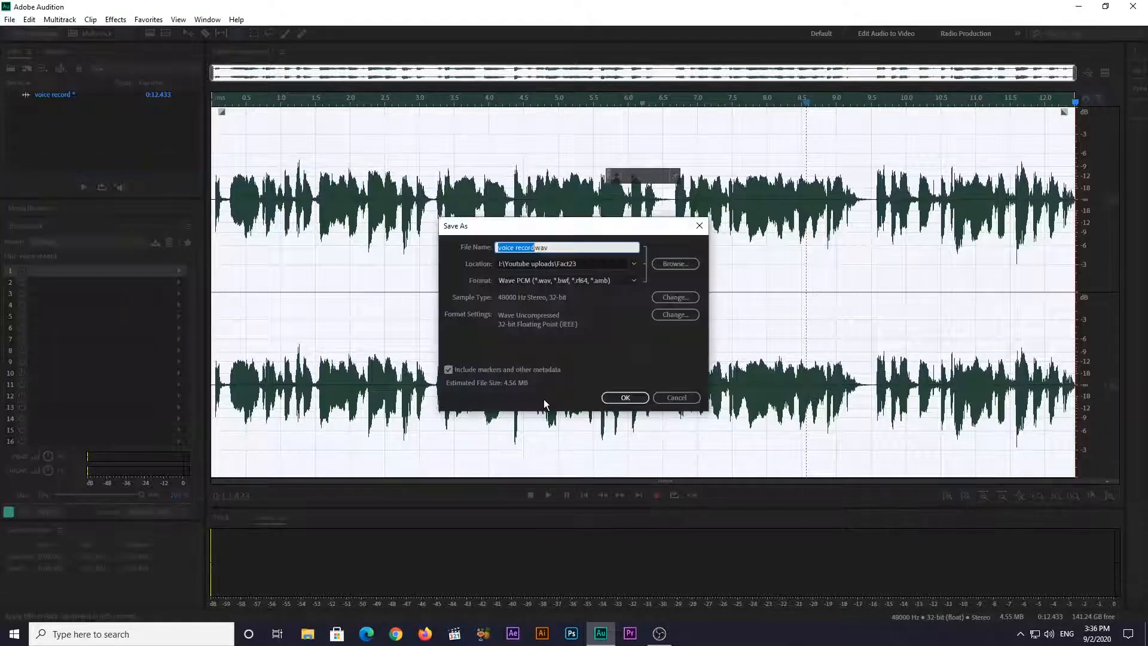